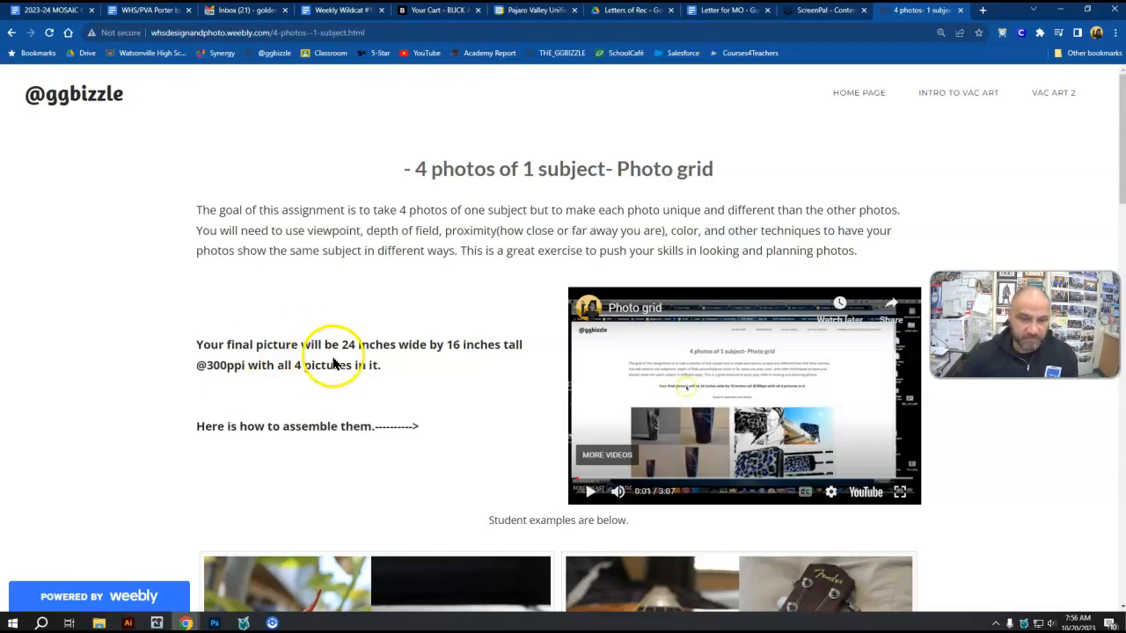
# Check the assignment's size requirements, switch to Photoshop and create a new 24 x 16 inch document at 300 pixels/inch
pyautogui.moveTo(341, 346); pyautogui.dragTo(454, 350)
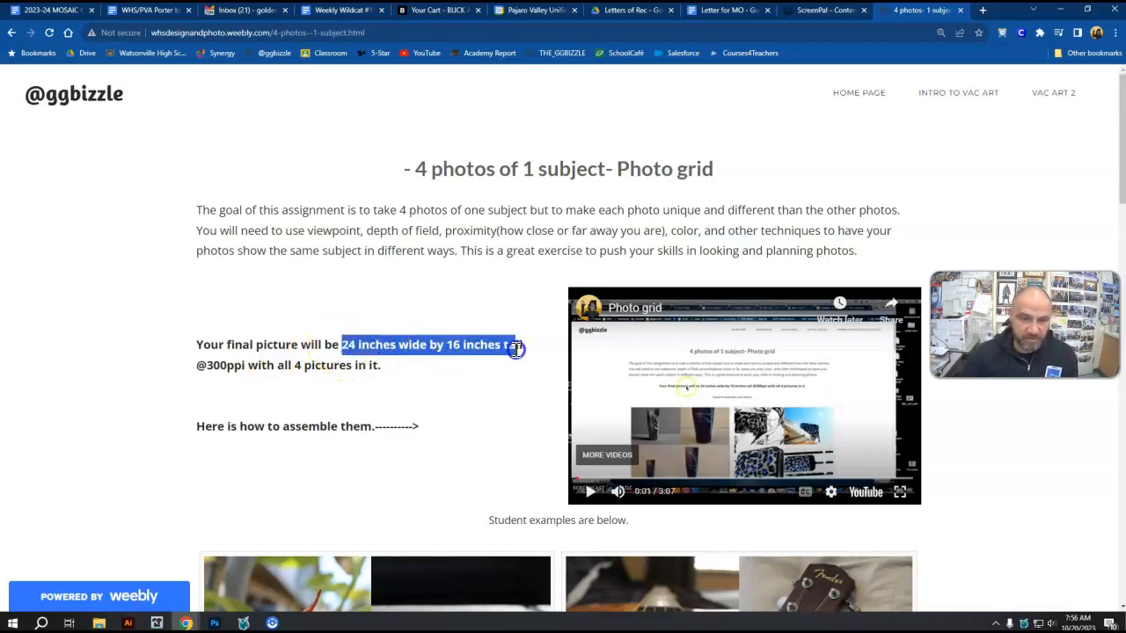
pyautogui.moveTo(198, 365); pyautogui.dragTo(313, 365)
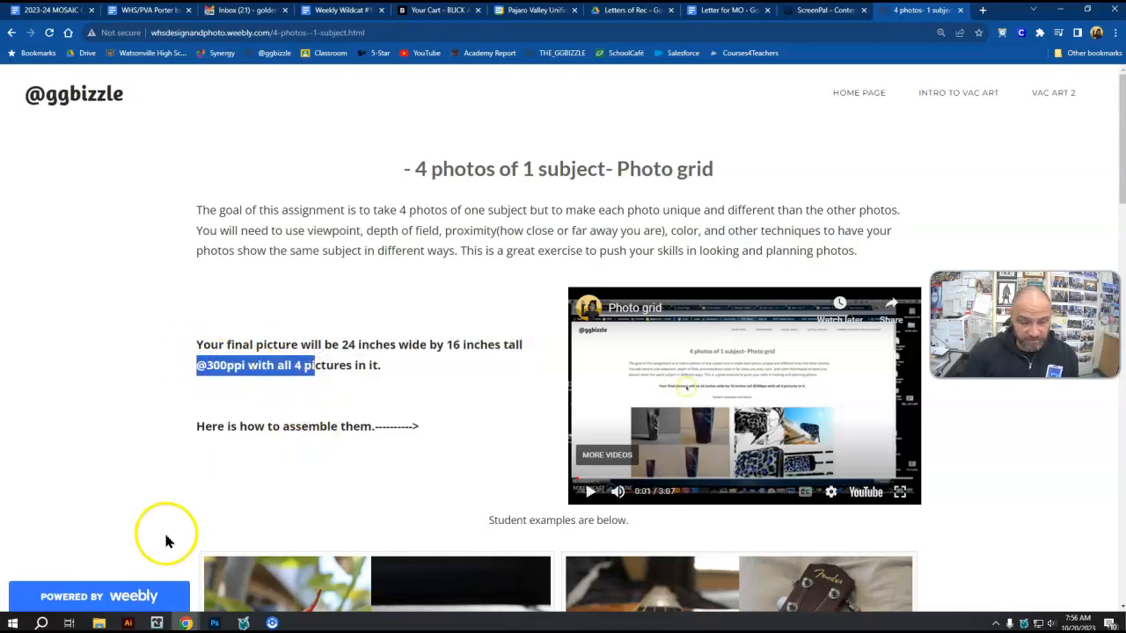
pyautogui.click(215, 623)
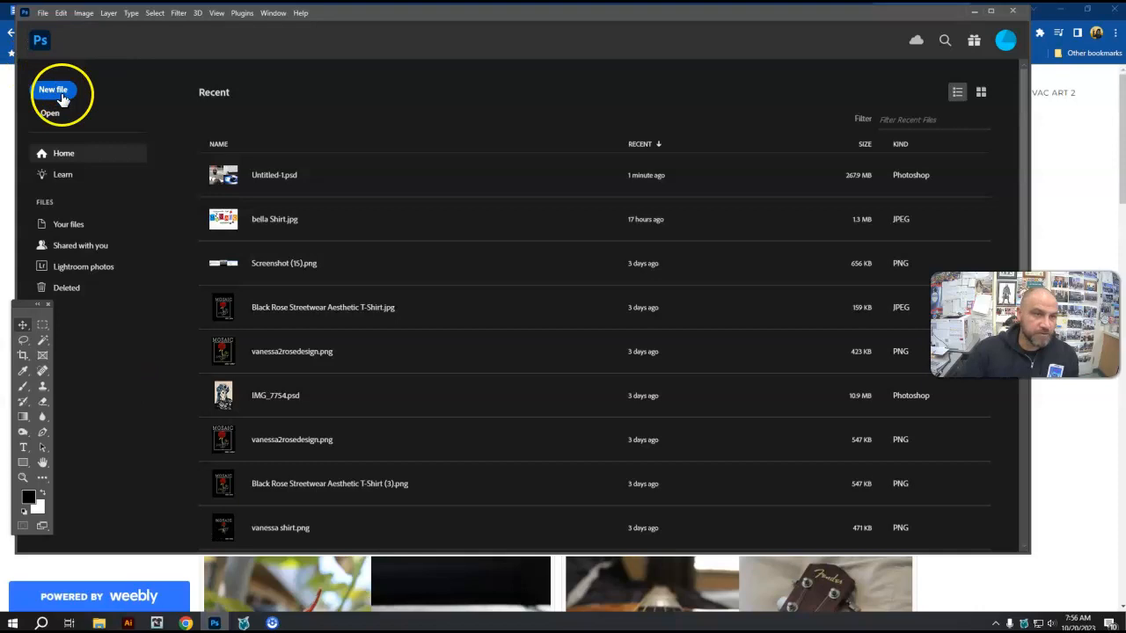
pyautogui.click(53, 92)
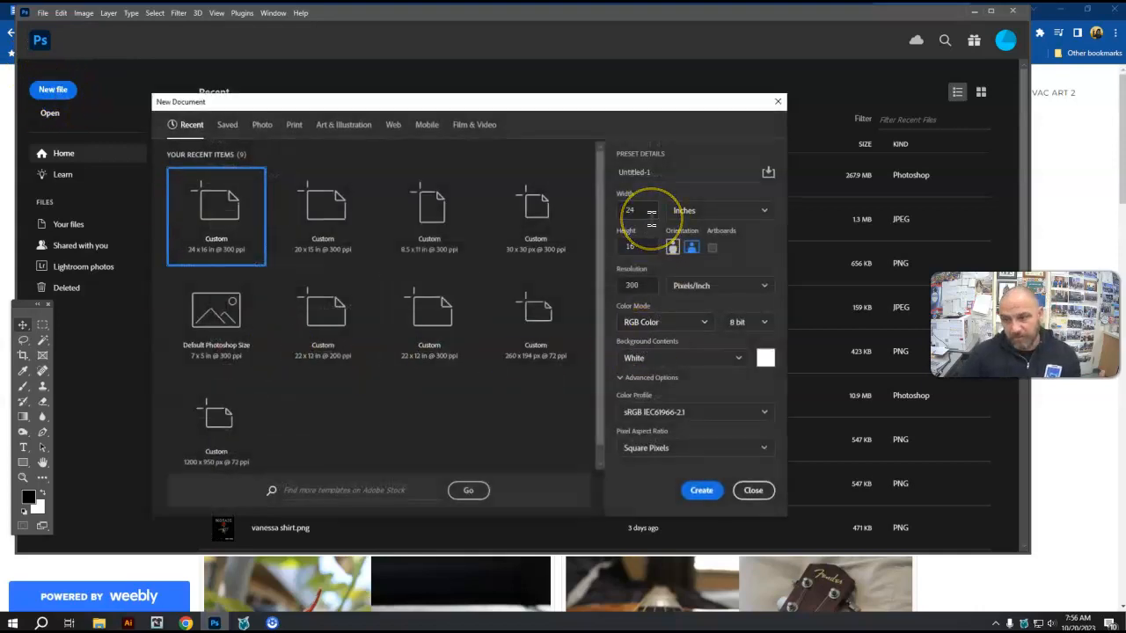
pyautogui.click(652, 211)
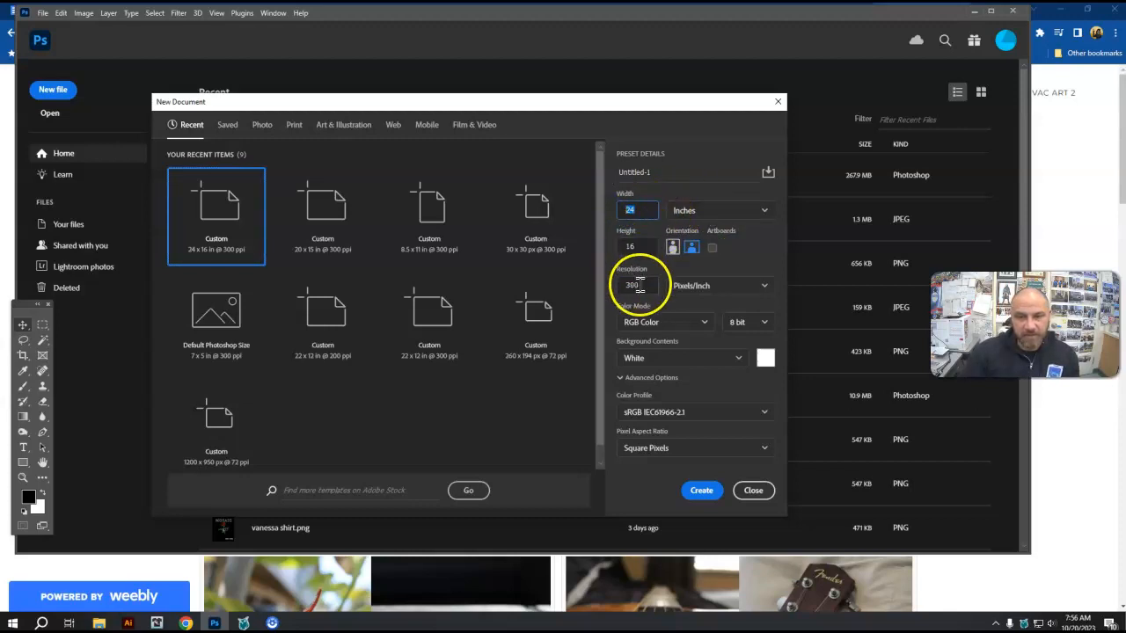
pyautogui.click(642, 211)
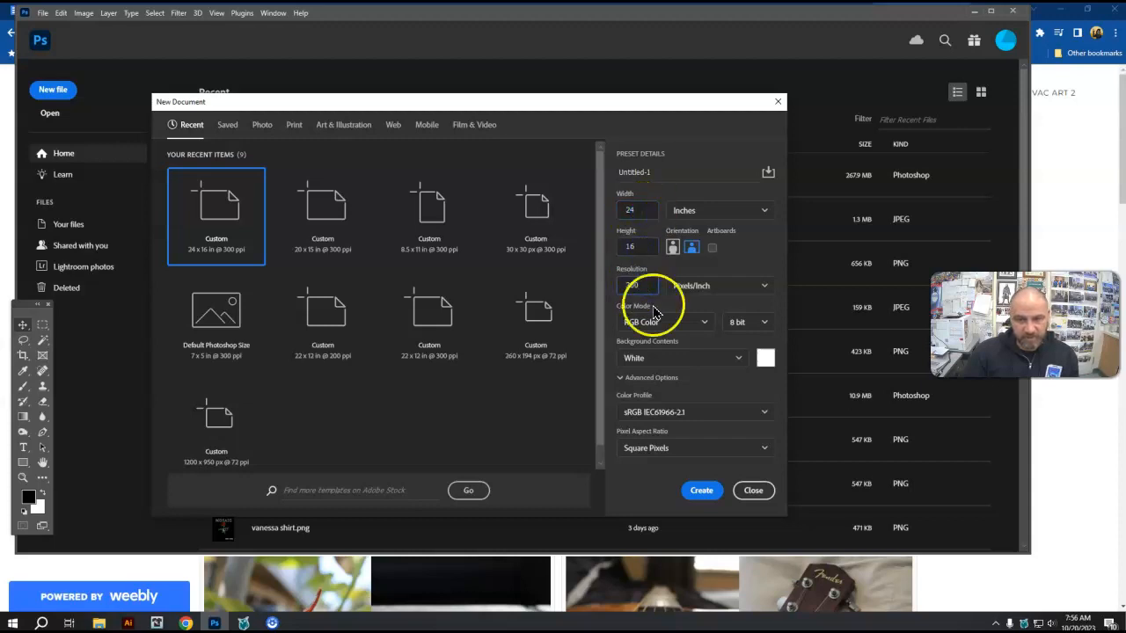
pyautogui.click(701, 493)
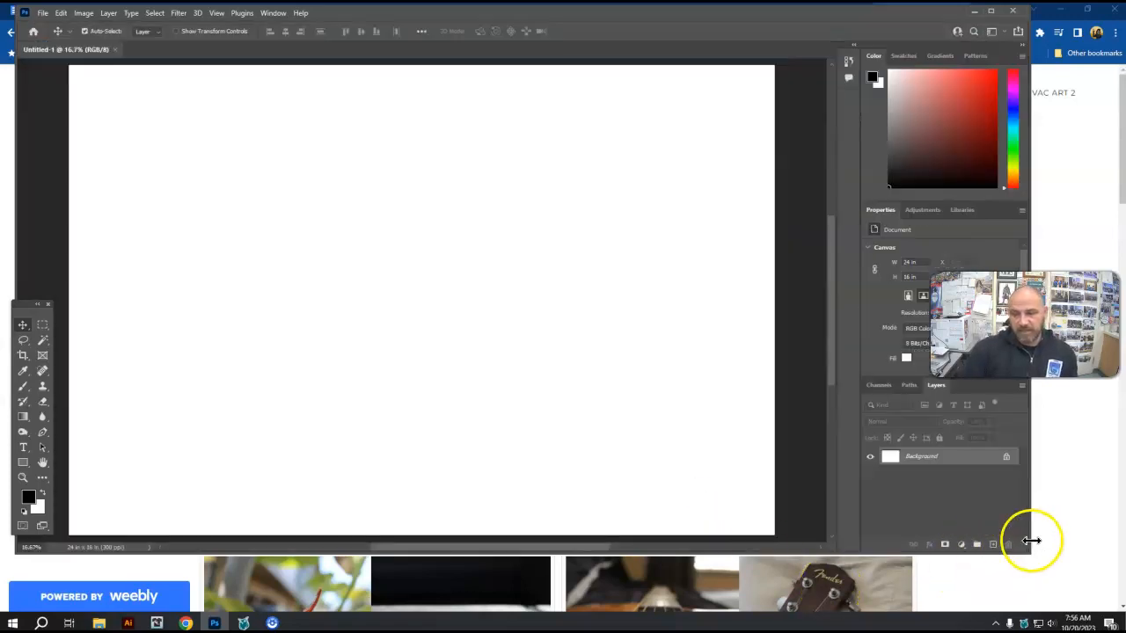
# Enlarge the Photoshop window slightly and dock the floating toolbox along its left edge
pyautogui.moveTo(1029, 553); pyautogui.dragTo(1063, 576)
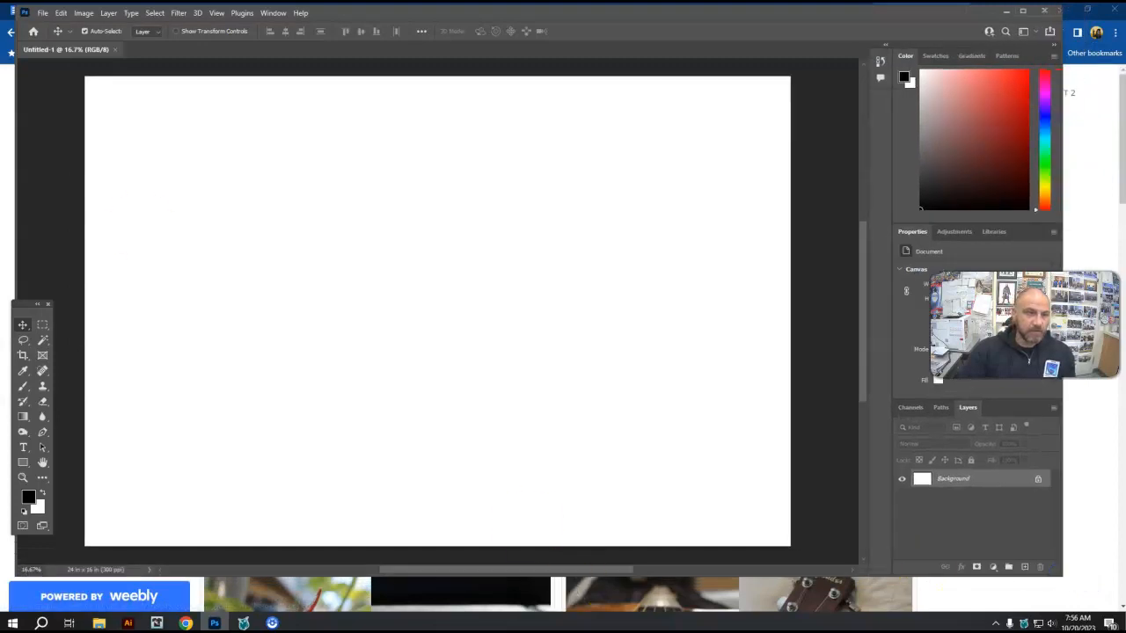
pyautogui.moveTo(24, 313); pyautogui.dragTo(28, 176)
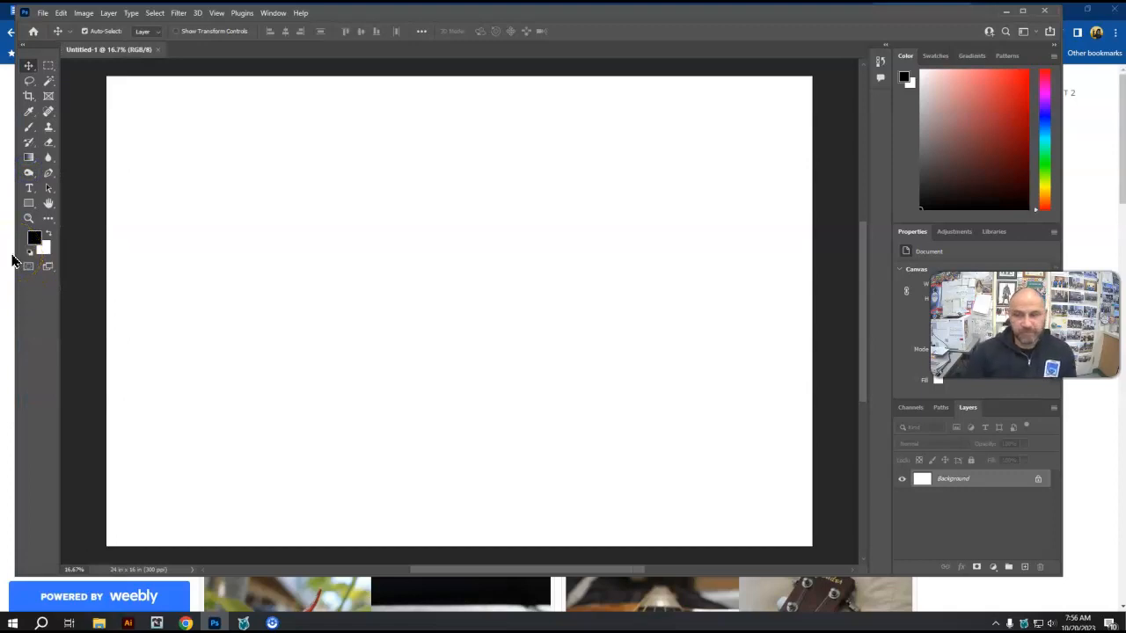
# Show the rulers and add a horizontal guide at 8 inches and a vertical guide at 12 inches, dividing the canvas into quarters
pyautogui.click(217, 14)
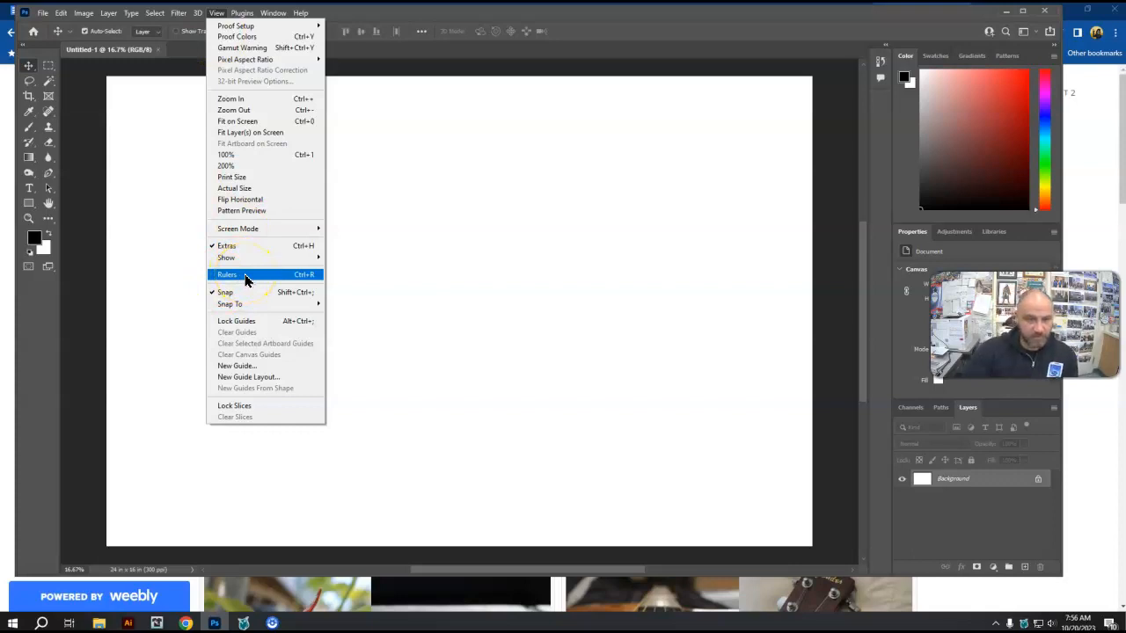
pyautogui.click(243, 275)
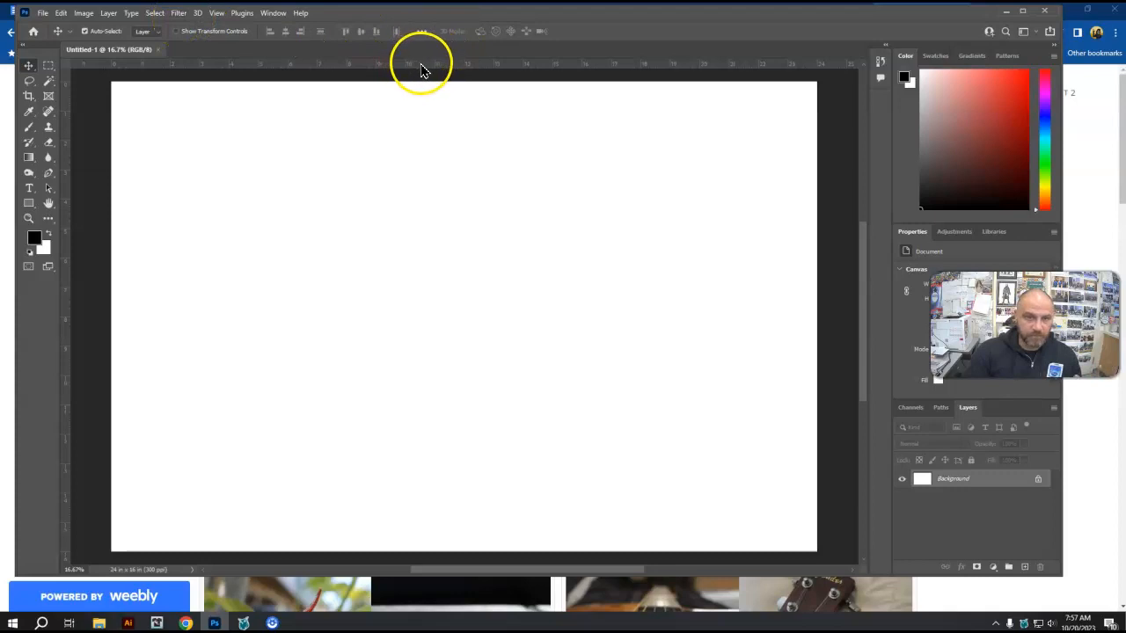
pyautogui.moveTo(421, 68); pyautogui.dragTo(467, 318)
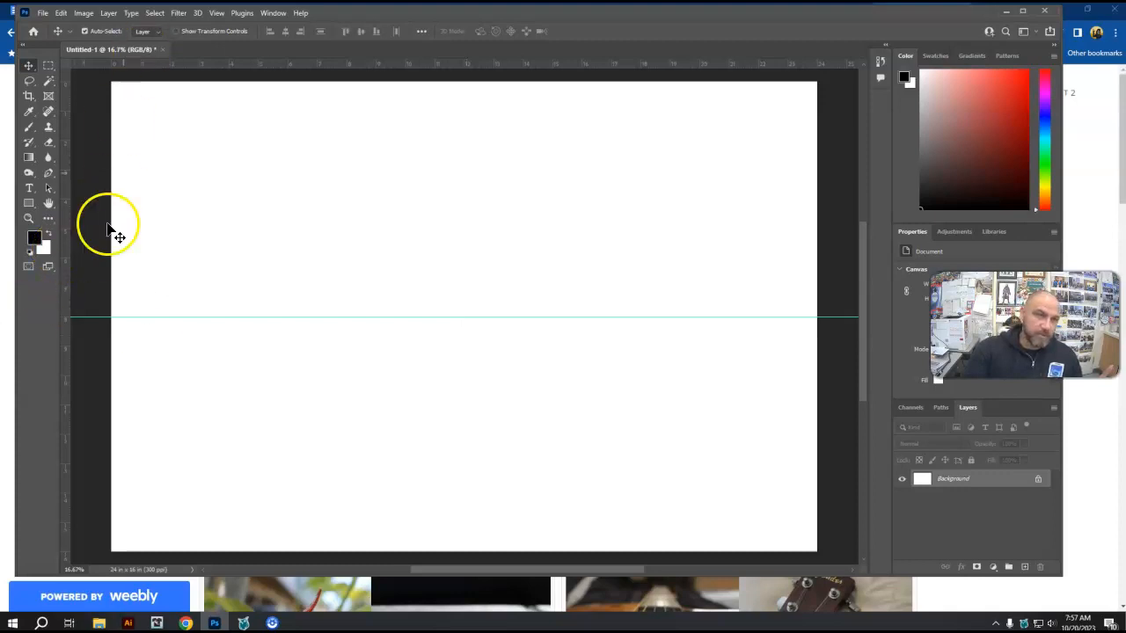
pyautogui.moveTo(67, 284); pyautogui.dragTo(461, 291)
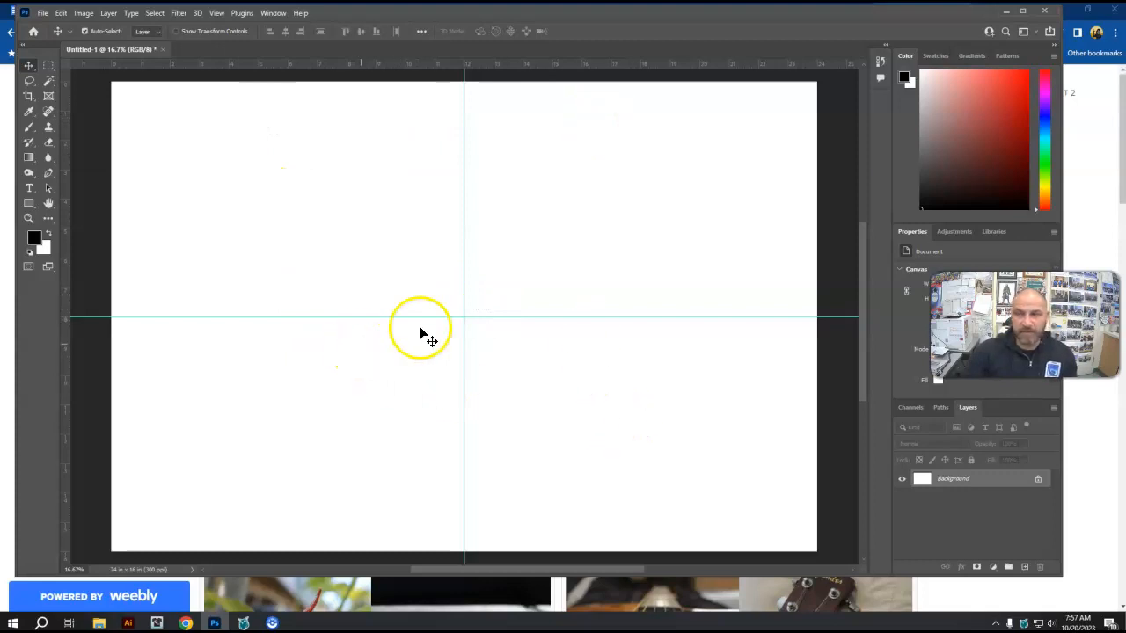
# Switch to Chrome to examine the student example photo grids on the assignment page, and minimize the browser
pyautogui.click(1091, 156)
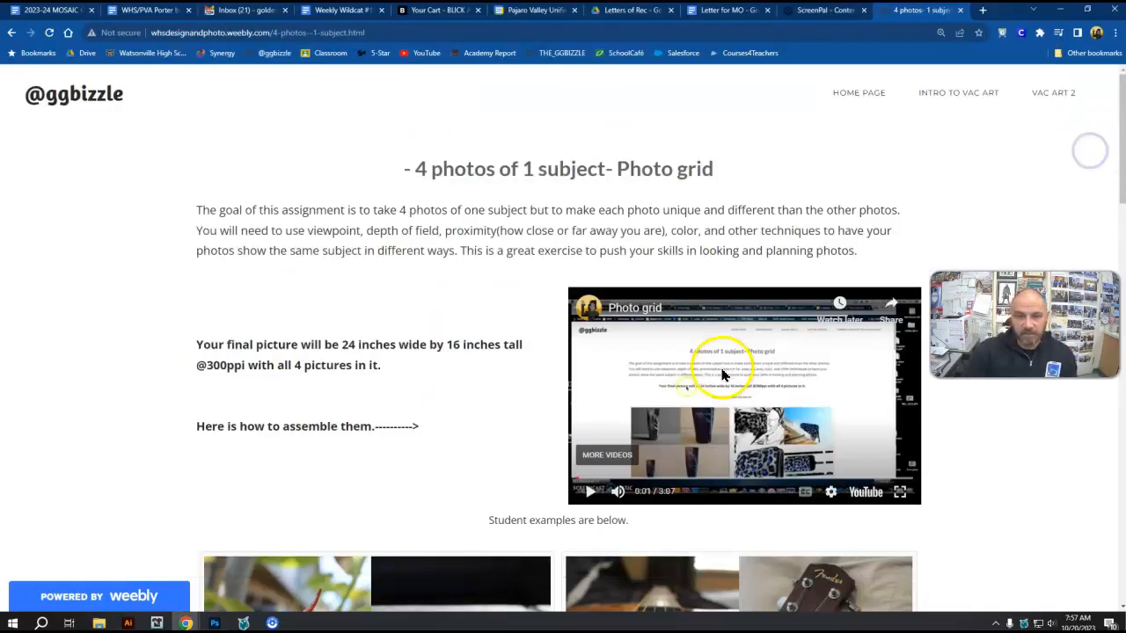
pyautogui.scroll(-4, 301, 395)
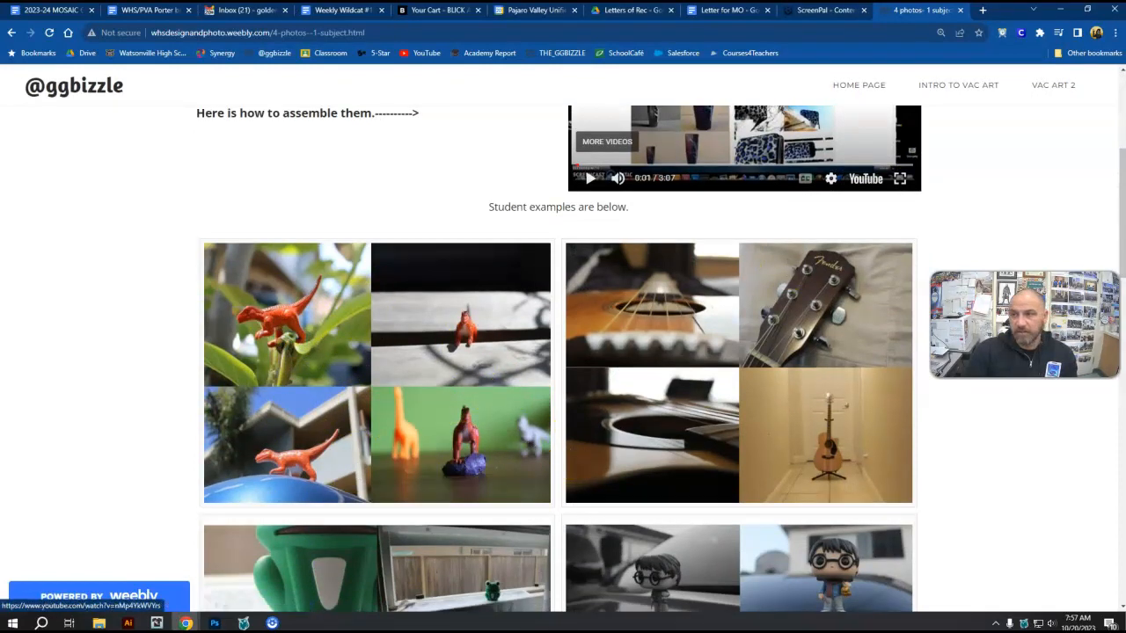
pyautogui.click(1064, 16)
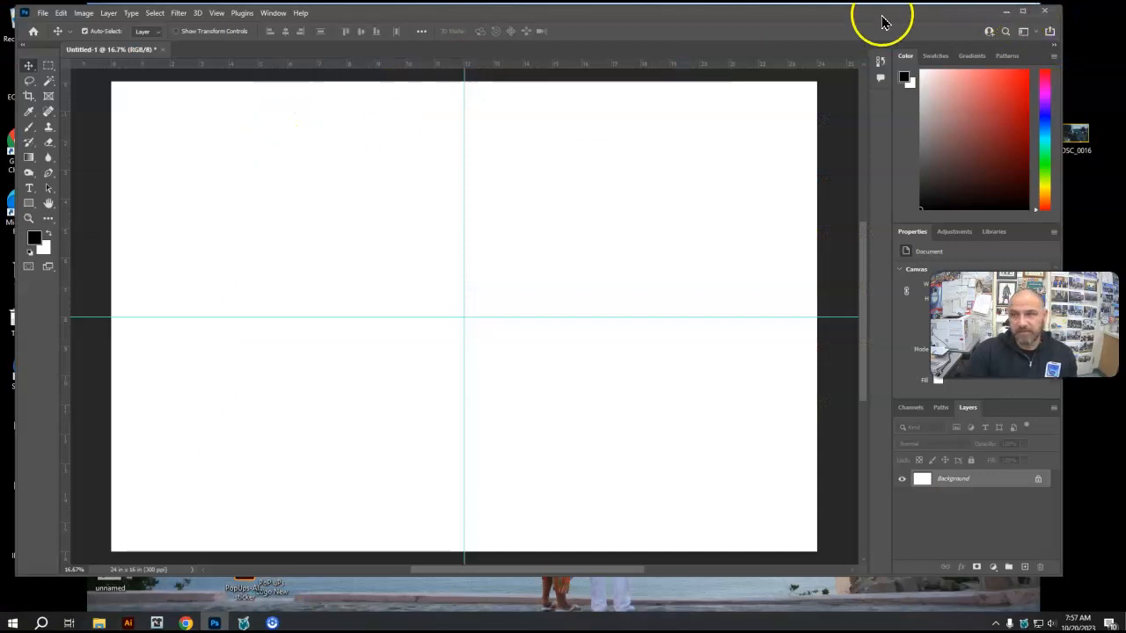
# Move and narrow the Photoshop window to uncover the desktop, and open the "4 pics of 1 subject" folder beside it
pyautogui.moveTo(882, 19); pyautogui.dragTo(948, 16)
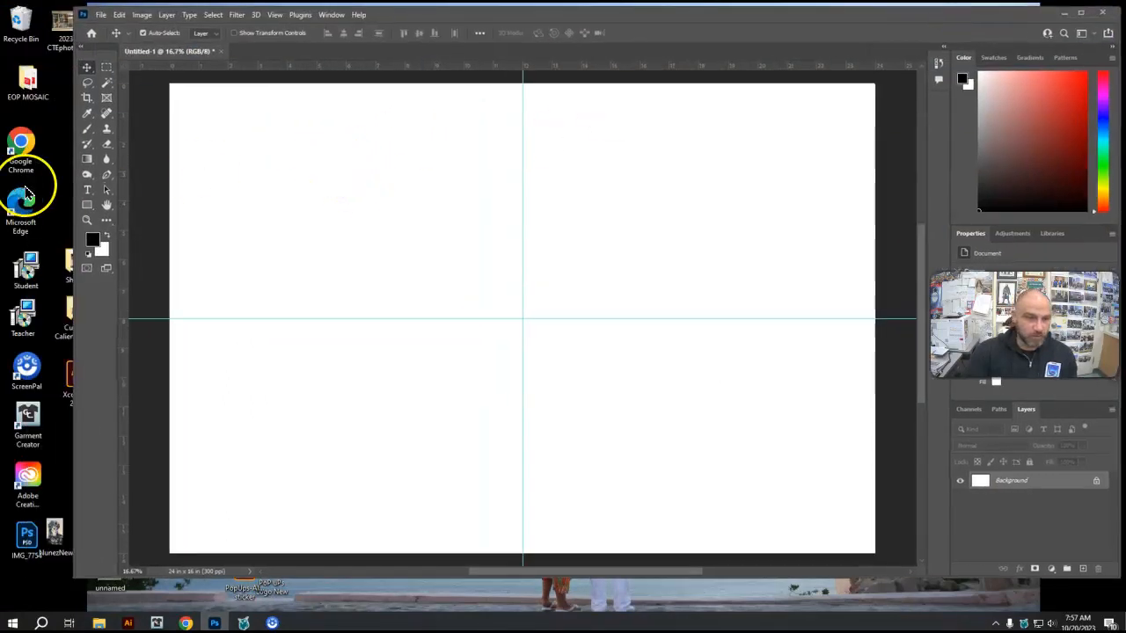
pyautogui.moveTo(75, 185); pyautogui.dragTo(241, 184)
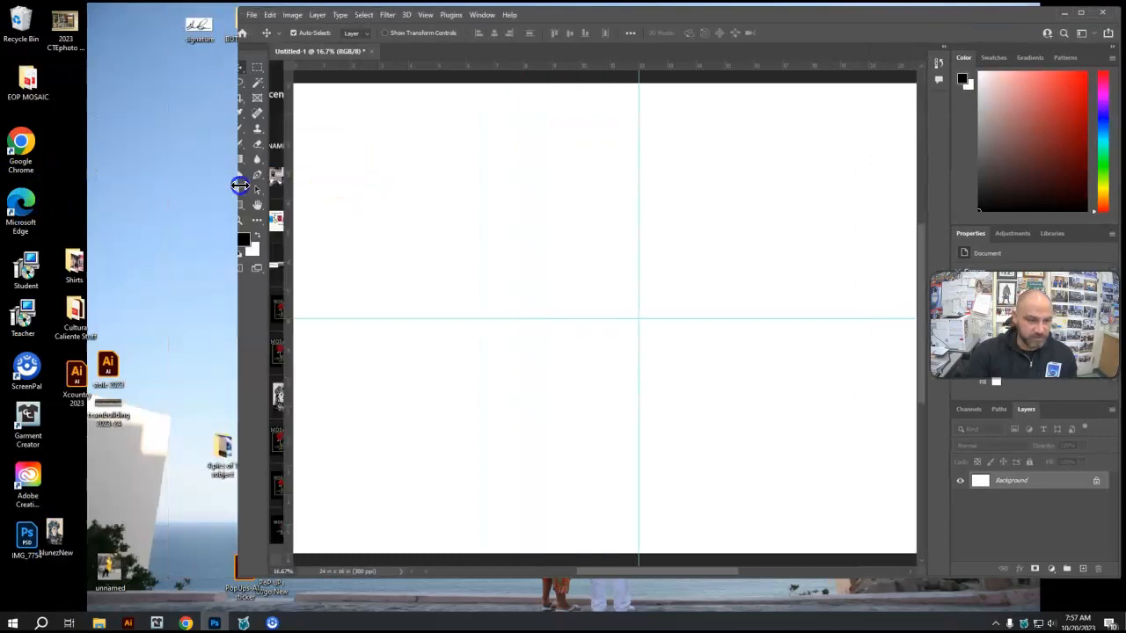
pyautogui.moveTo(204, 452); pyautogui.dragTo(95, 471)
pyautogui.doubleClick(88, 466)
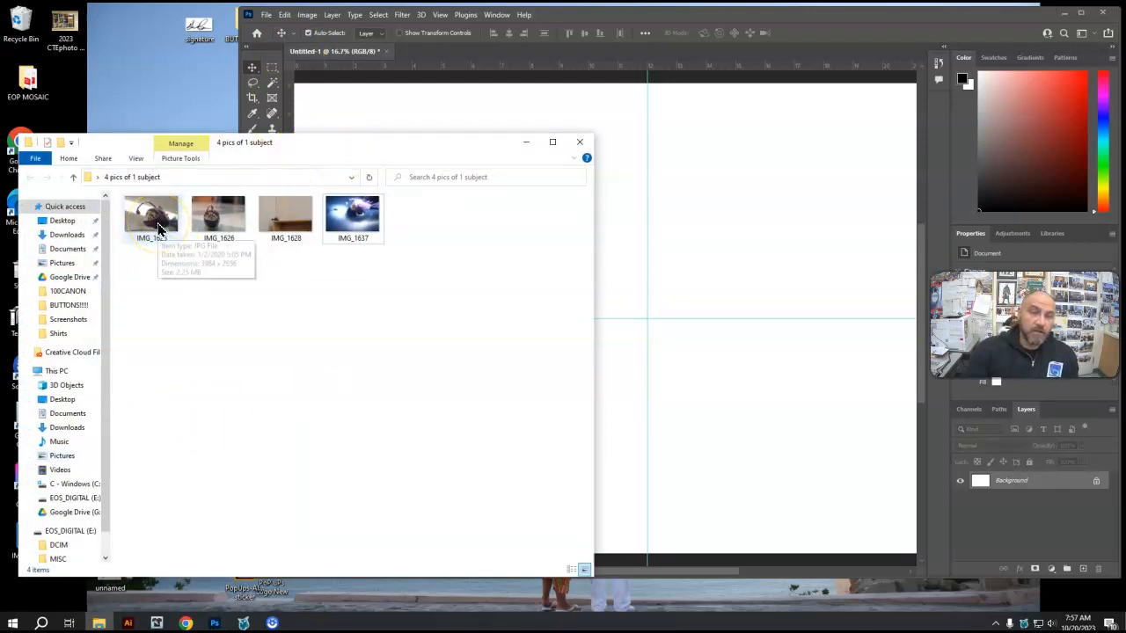
# Place IMG_1625 from the folder into the document and shift it slightly up and left on the canvas
pyautogui.moveTo(158, 229); pyautogui.dragTo(653, 211)
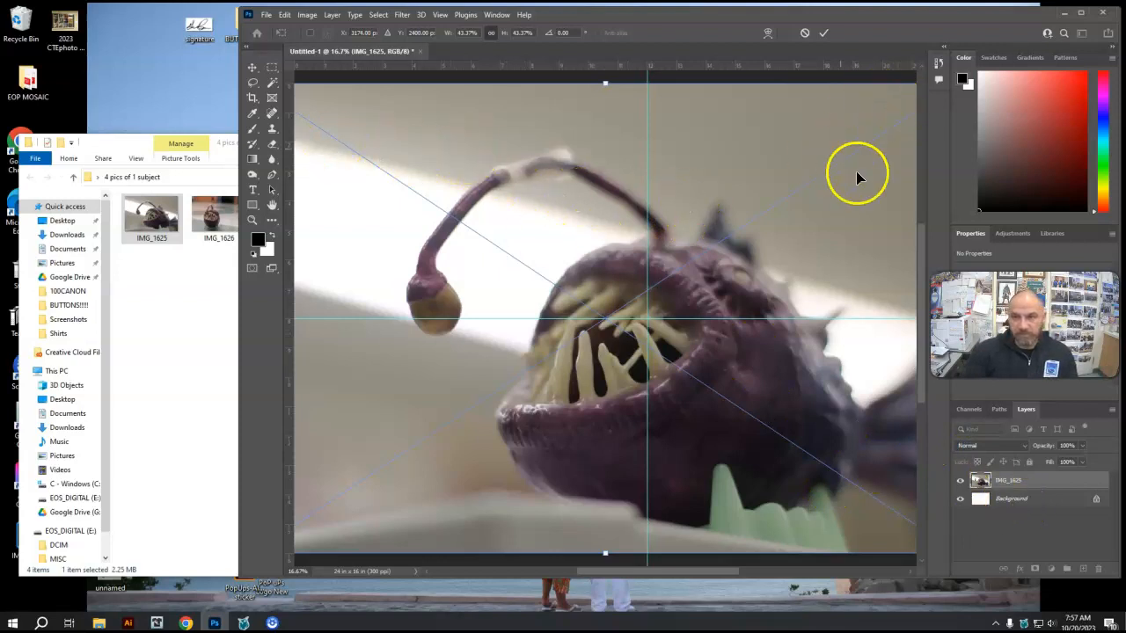
pyautogui.click(252, 220)
pyautogui.click(343, 252)
pyautogui.moveTo(640, 318); pyautogui.dragTo(600, 293)
pyautogui.click(252, 70)
pyautogui.moveTo(705, 290)
pyautogui.mouseDown()
pyautogui.moveTo(680, 322)
pyautogui.moveTo(704, 294)
pyautogui.moveTo(711, 257)
pyautogui.moveTo(709, 296)
pyautogui.moveTo(714, 278)
pyautogui.mouseUp()
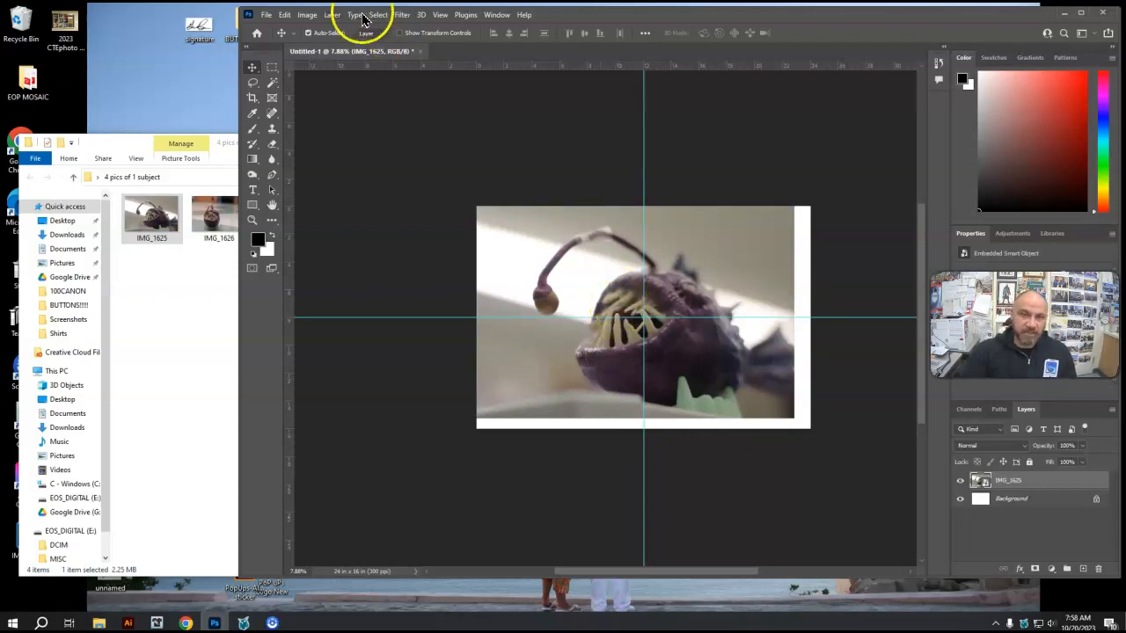
# Close the EOS_DIGITAL (E:) folder window covering the Photoshop document
pyautogui.click(284, 15)
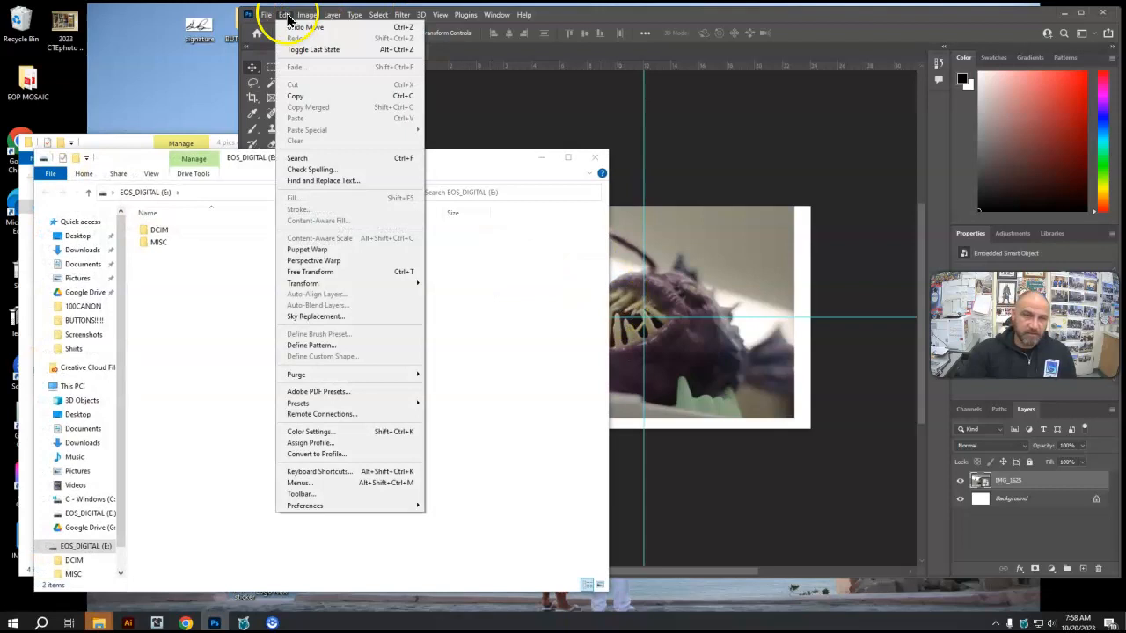
pyautogui.click(502, 158)
pyautogui.click(595, 158)
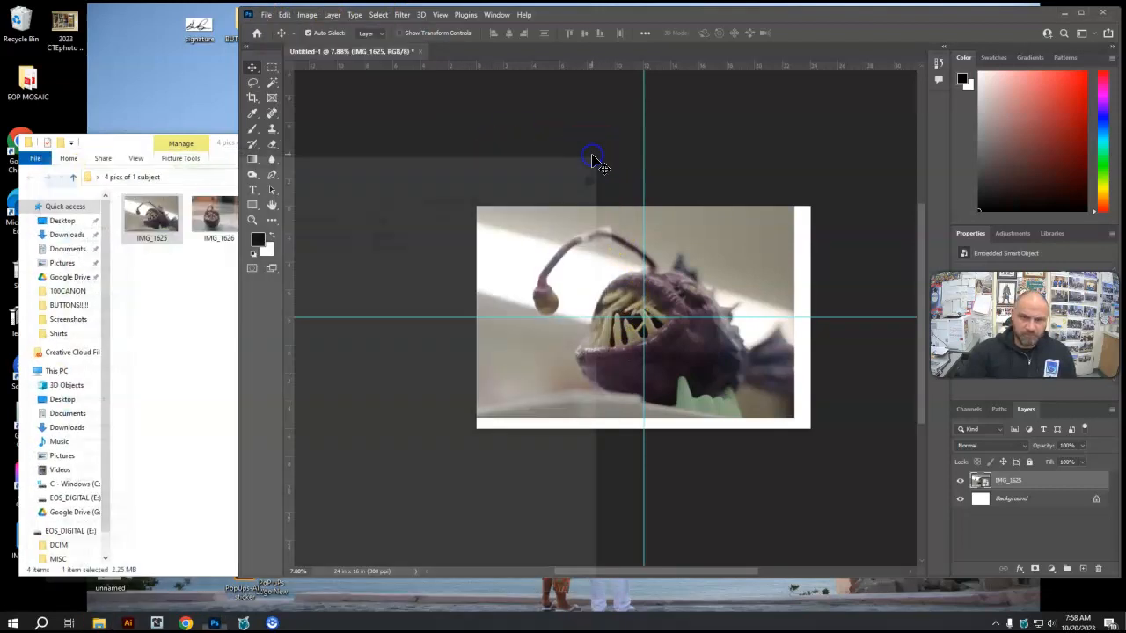
# Free Transform IMG_1625, scaling and positioning it to fill the lower-left quarter of the canvas
pyautogui.click(267, 15)
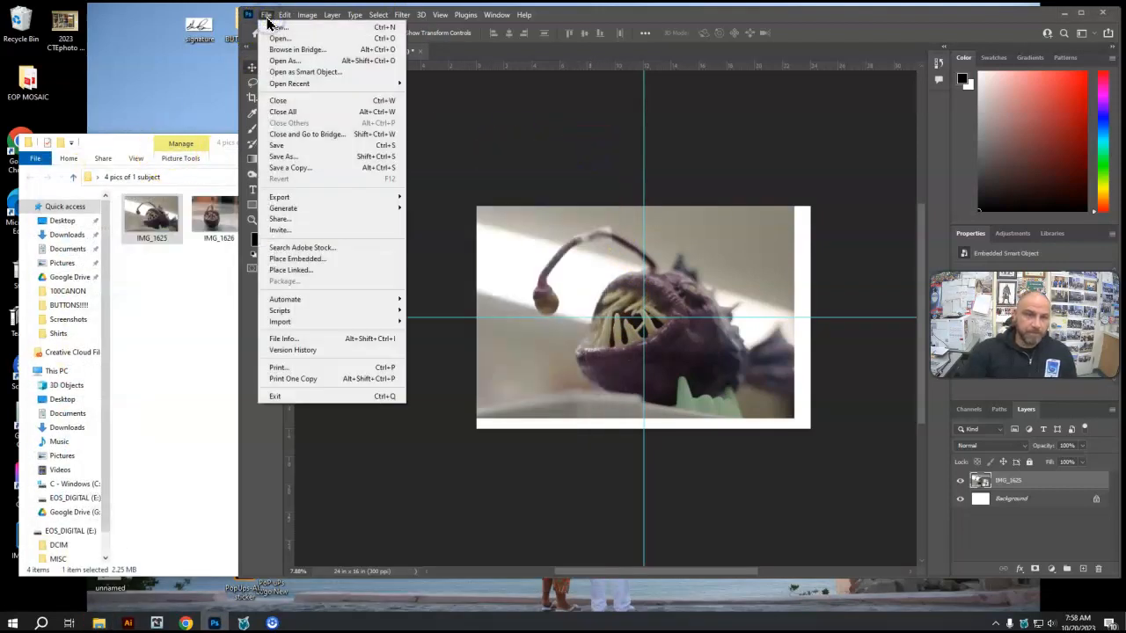
pyautogui.moveTo(305, 15)
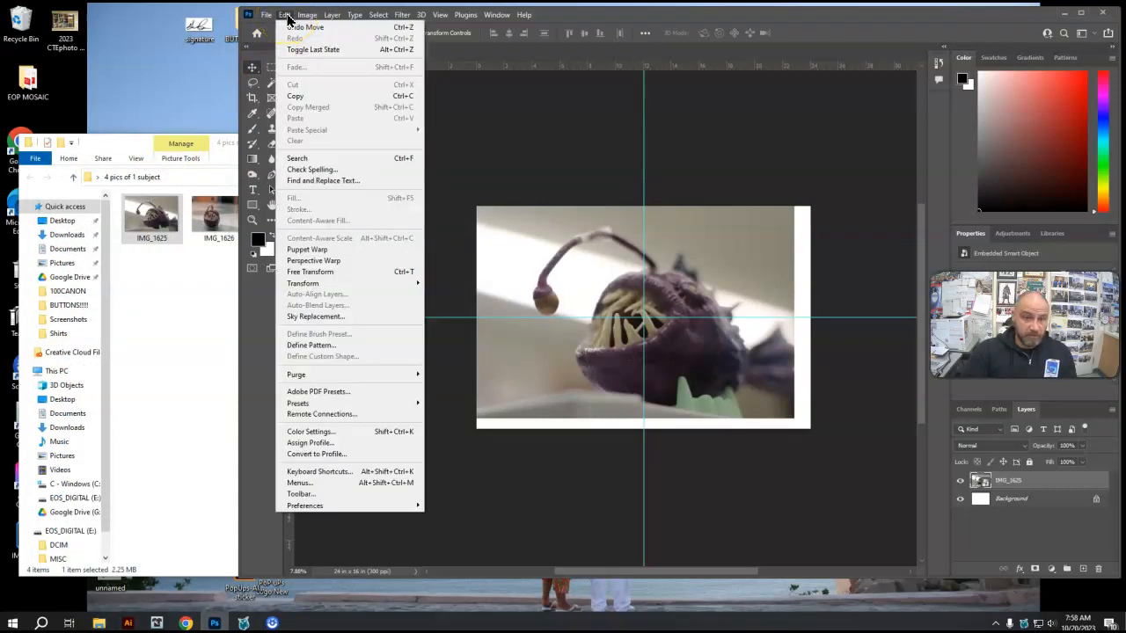
pyautogui.moveTo(331, 286)
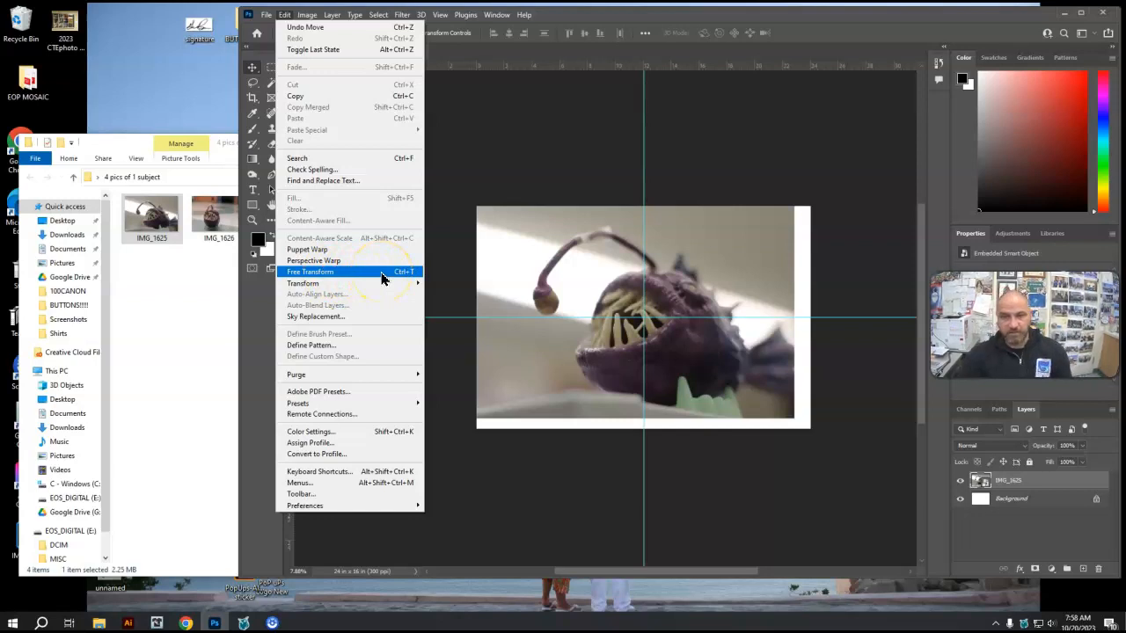
pyautogui.click(554, 136)
pyautogui.hotkey('ctrl', 't')
pyautogui.moveTo(798, 194); pyautogui.dragTo(626, 318)
pyautogui.moveTo(563, 392); pyautogui.dragTo(578, 390)
pyautogui.moveTo(475, 428); pyautogui.dragTo(464, 437)
pyautogui.doubleClick(513, 393)
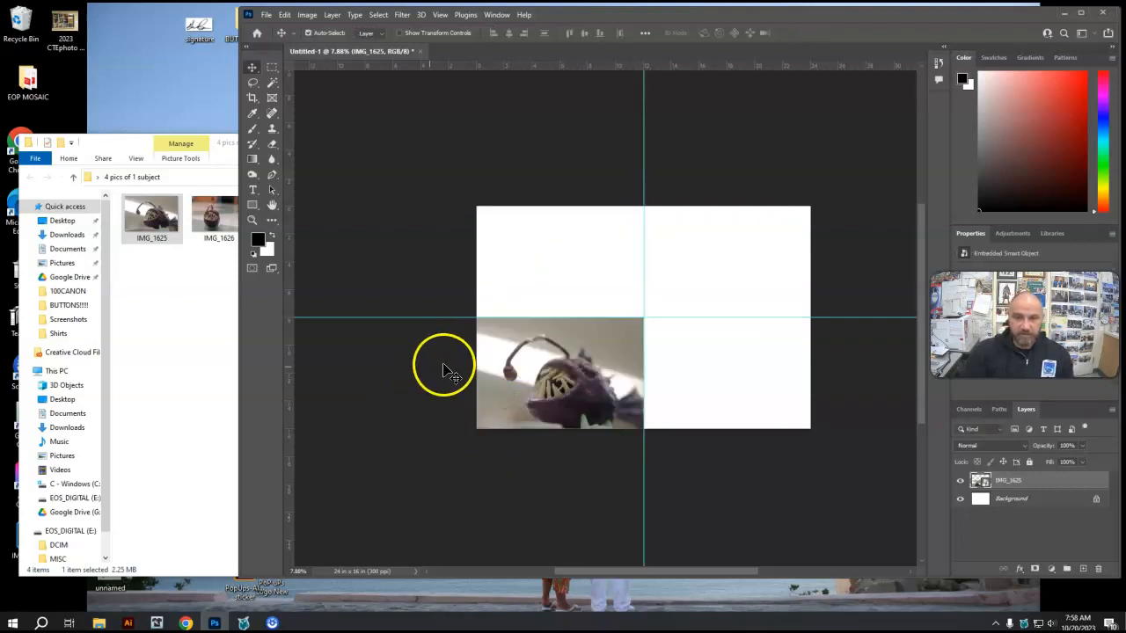
# Place IMG_1626 from the folder and scale it to fill the upper-right quarter of the canvas
pyautogui.moveTo(214, 213); pyautogui.dragTo(601, 290)
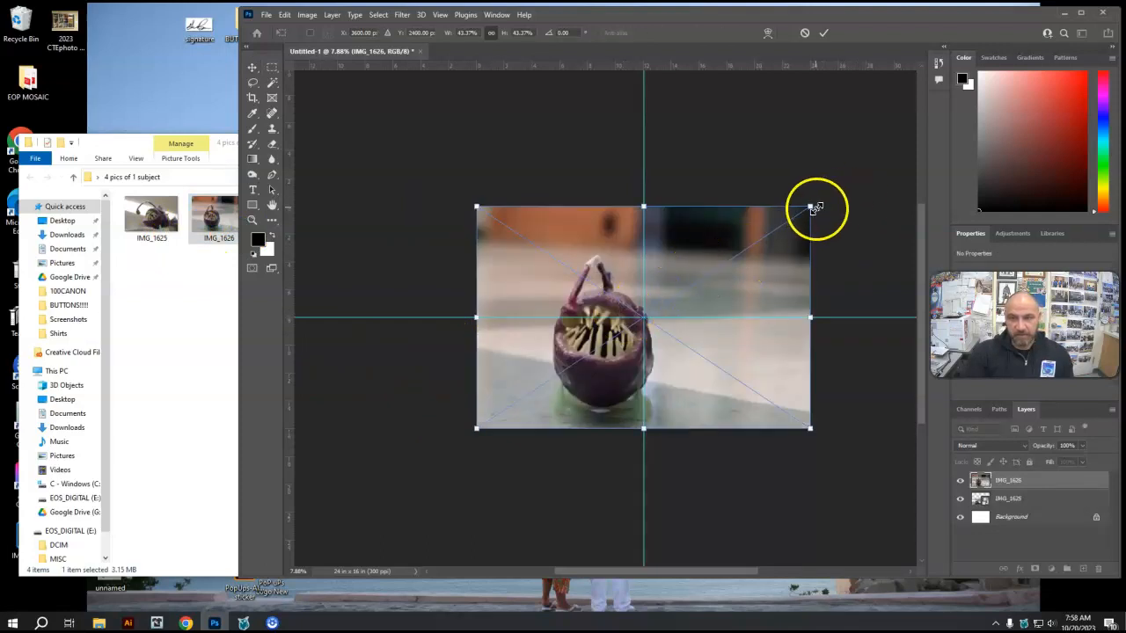
pyautogui.moveTo(809, 206); pyautogui.dragTo(635, 304)
pyautogui.moveTo(599, 374); pyautogui.dragTo(769, 264)
pyautogui.doubleClick(798, 245)
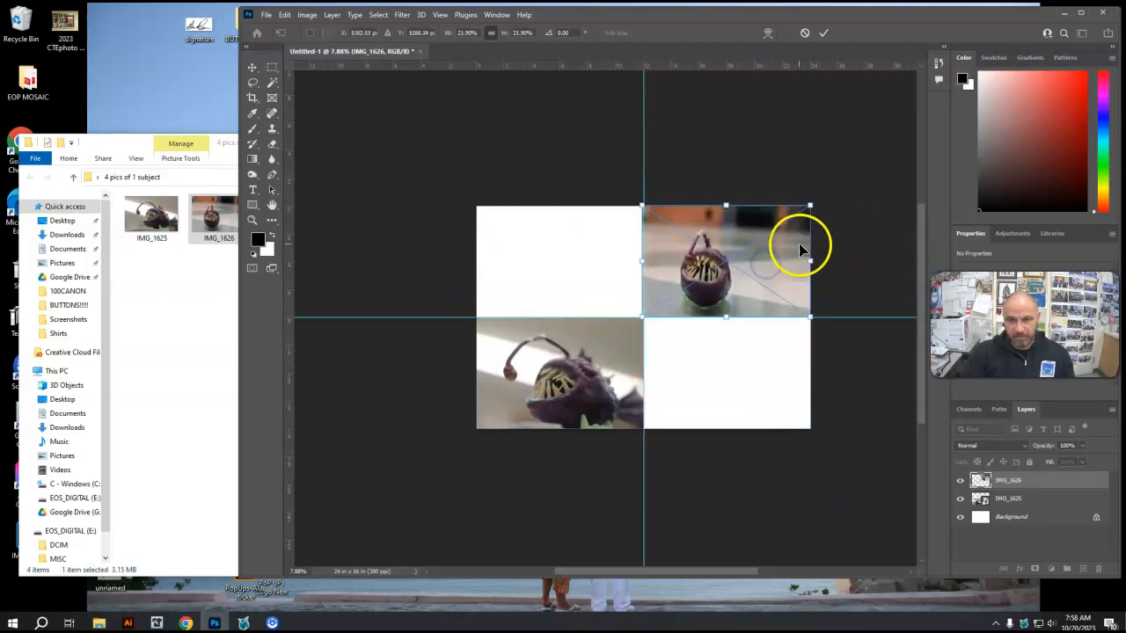
# Place IMG_1628 from the folder, scale it down and position it in the upper-left quarter of the canvas
pyautogui.click(176, 302)
pyautogui.moveTo(283, 225); pyautogui.dragTo(722, 422)
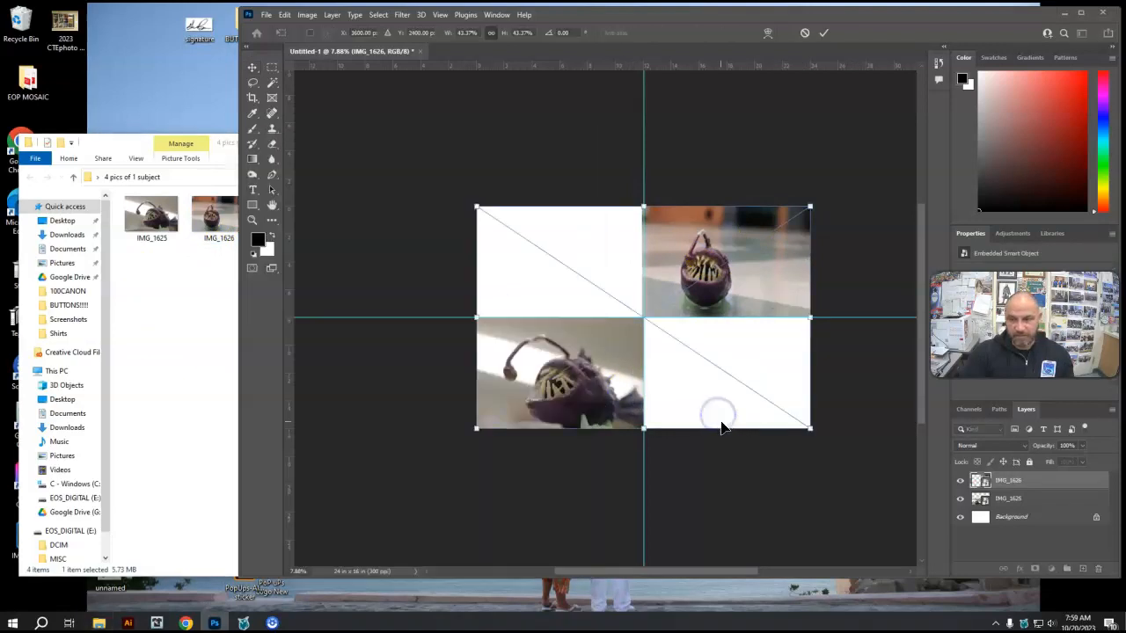
pyautogui.moveTo(807, 206); pyautogui.dragTo(646, 322)
pyautogui.moveTo(555, 391); pyautogui.dragTo(545, 281)
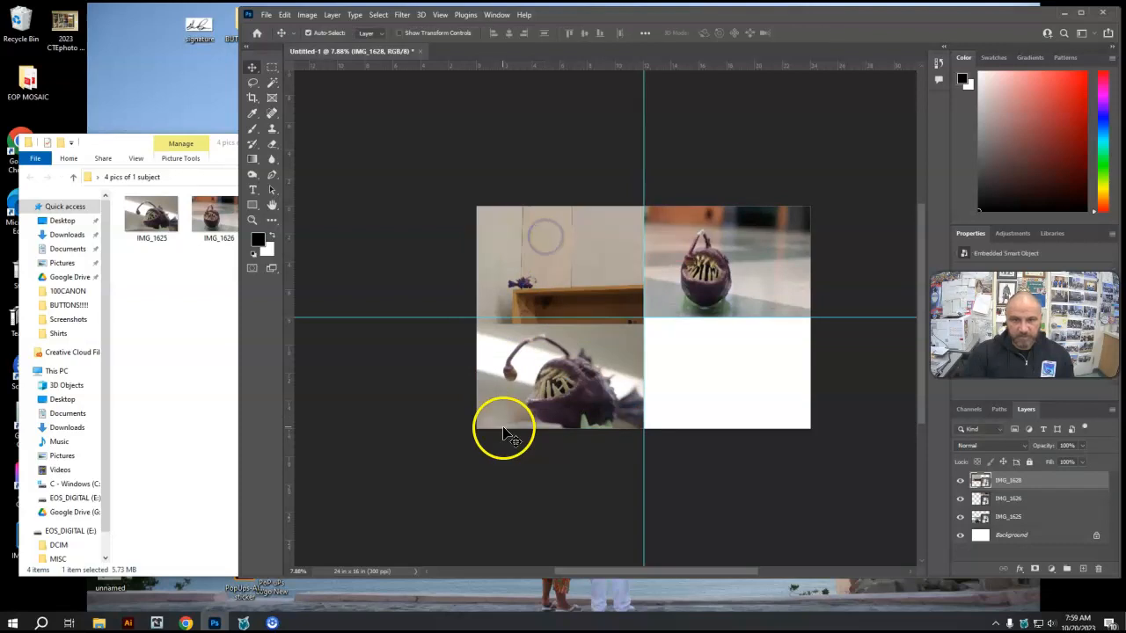
# Place IMG_1637 from the folder, scale it down and fit it into the lower-right quarter of the canvas
pyautogui.click(176, 252)
pyautogui.moveTo(340, 220); pyautogui.dragTo(741, 422)
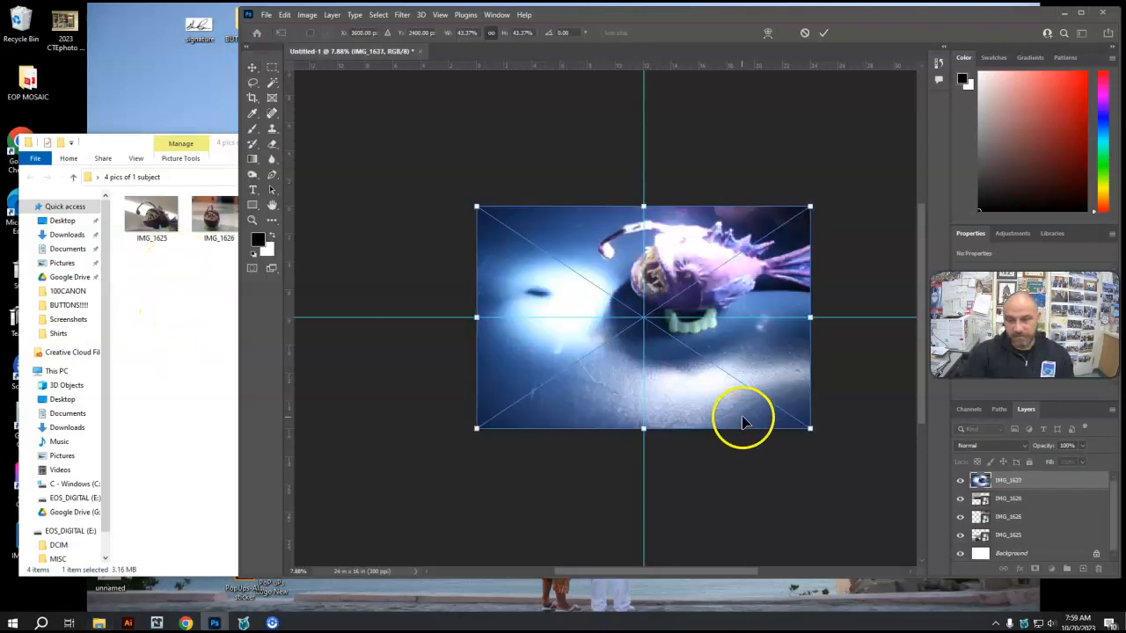
pyautogui.moveTo(476, 208); pyautogui.dragTo(628, 308)
pyautogui.moveTo(809, 429); pyautogui.dragTo(835, 444)
pyautogui.moveTo(768, 396); pyautogui.dragTo(784, 407)
pyautogui.press('Return')
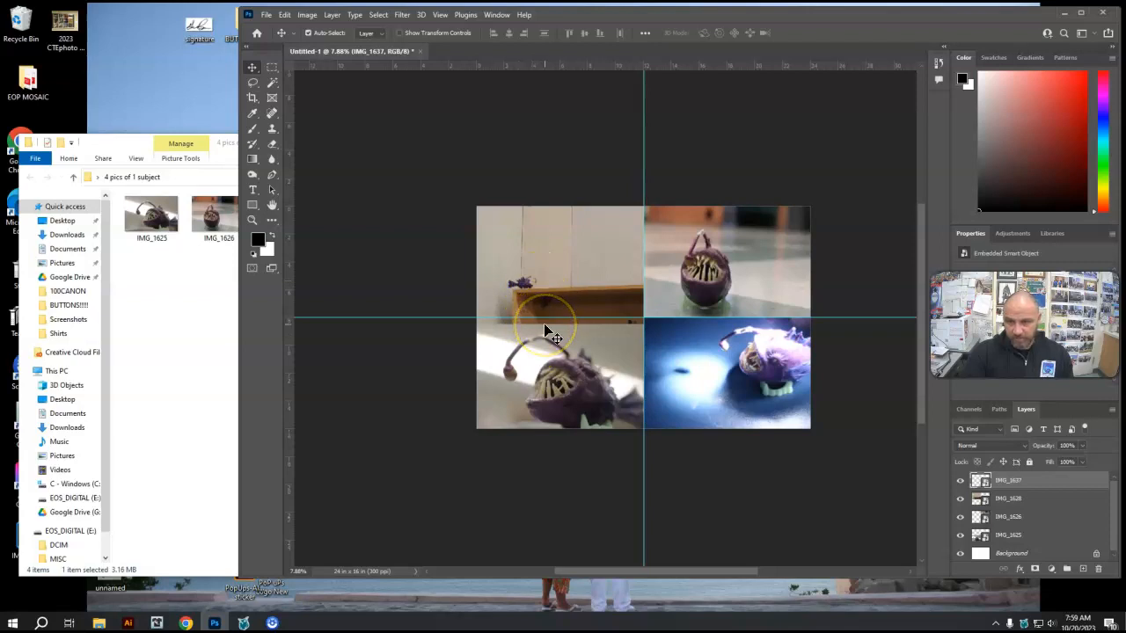
# Hide the IMG_1628 layer to check its overlap, select the layer and show it again
pyautogui.click(960, 499)
pyautogui.click(1023, 501)
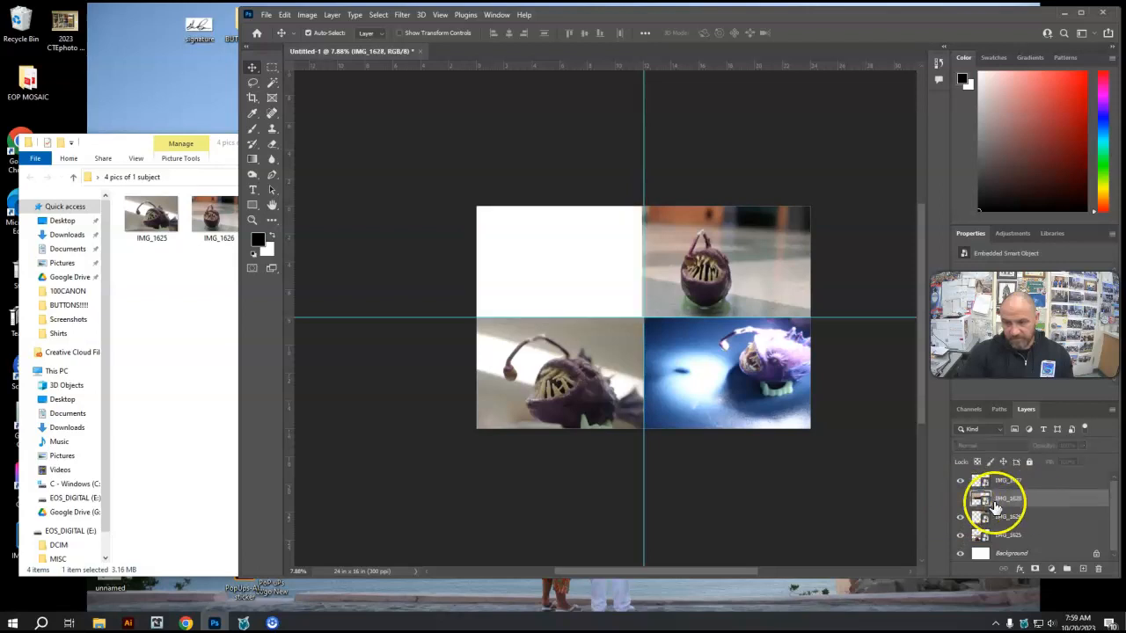
pyautogui.click(960, 499)
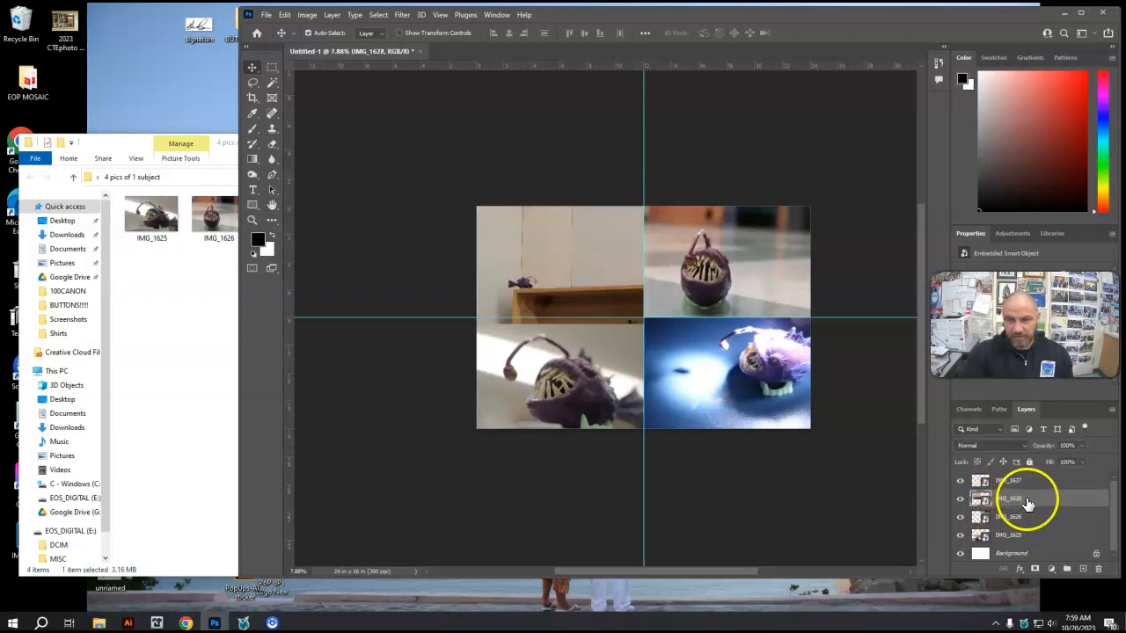
# Move the IMG_1628 layer directly above the Background layer and toggle its visibility off and on to check it
pyautogui.moveTo(1034, 500); pyautogui.dragTo(1046, 543)
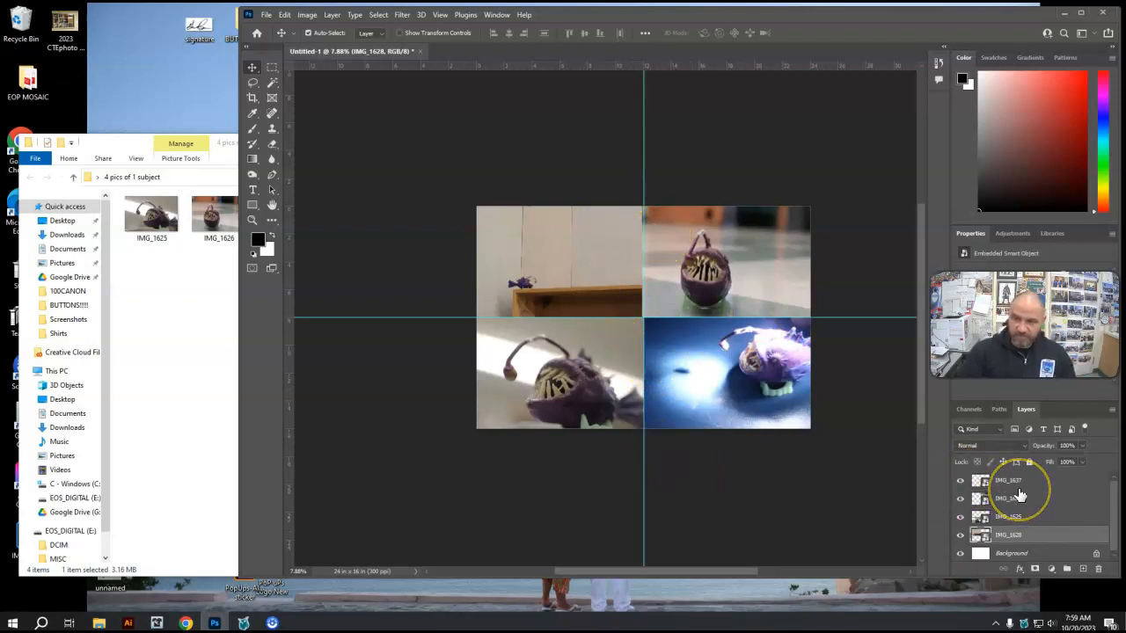
pyautogui.click(1021, 536)
pyautogui.click(959, 534)
pyautogui.click(960, 534)
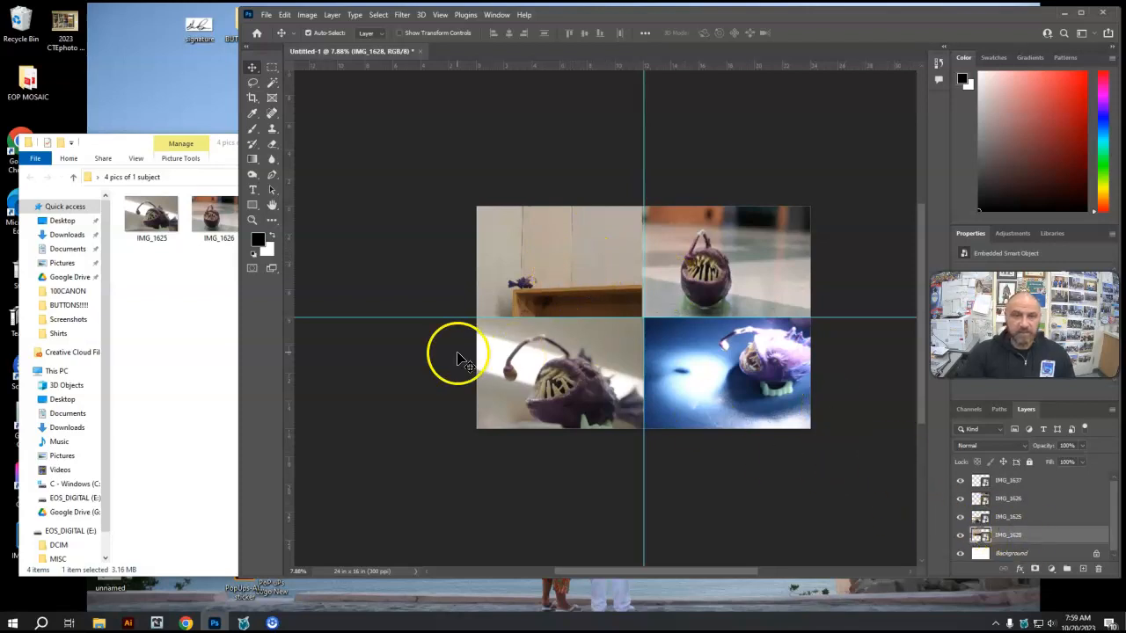
# Apply Levels to the IMG_1628 layer with the shadow input at about 18 and the highlight input at 197
pyautogui.click(306, 15)
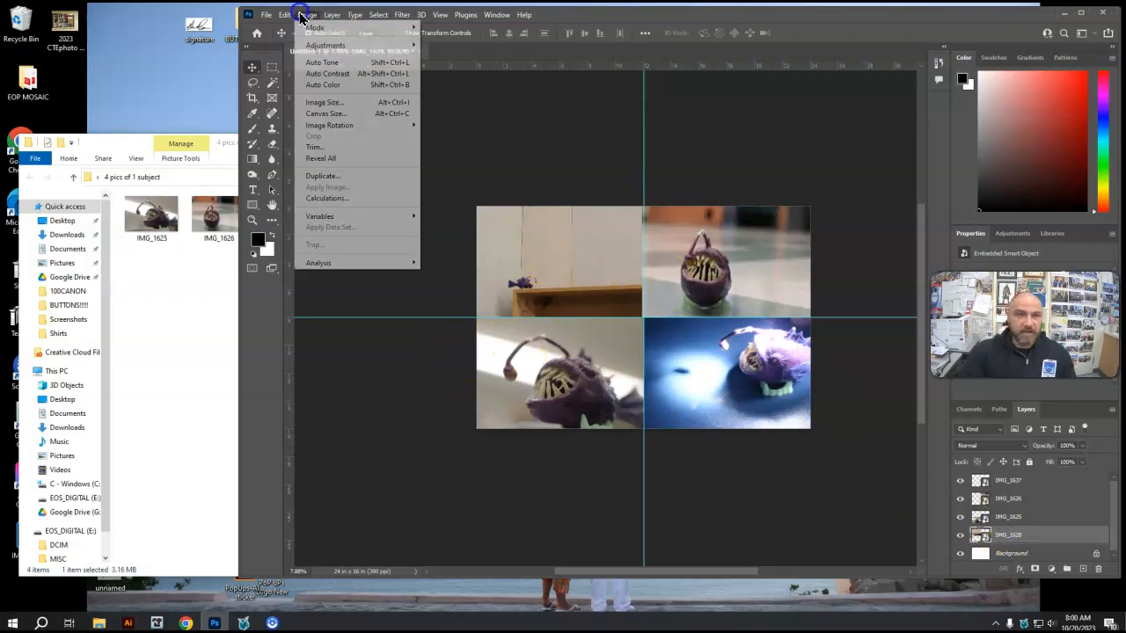
pyautogui.moveTo(315, 46)
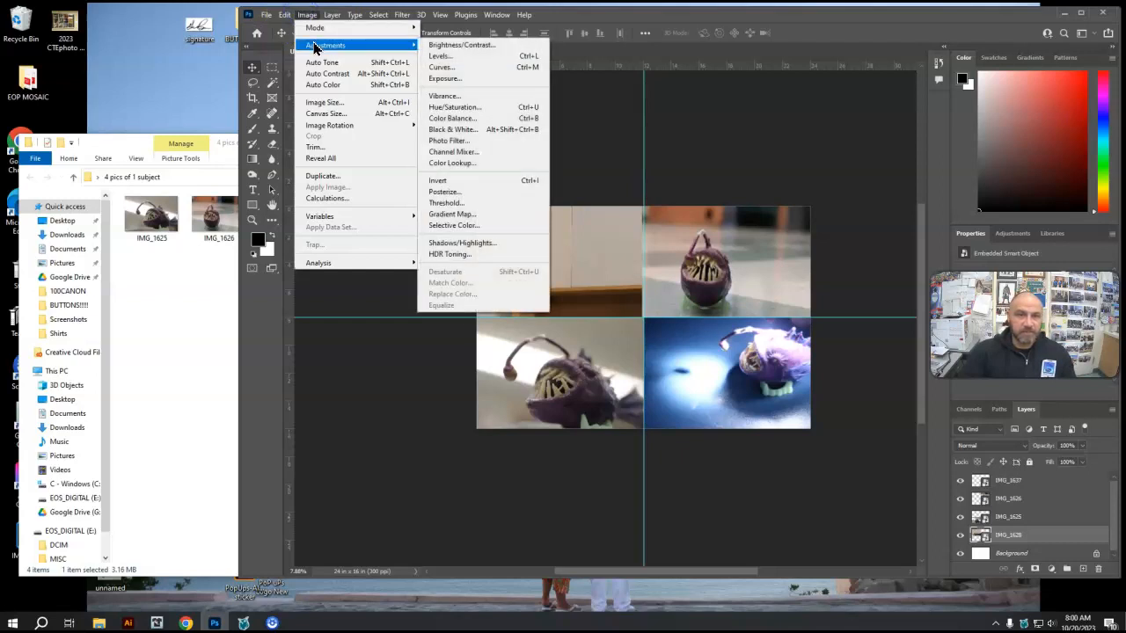
pyautogui.click(444, 58)
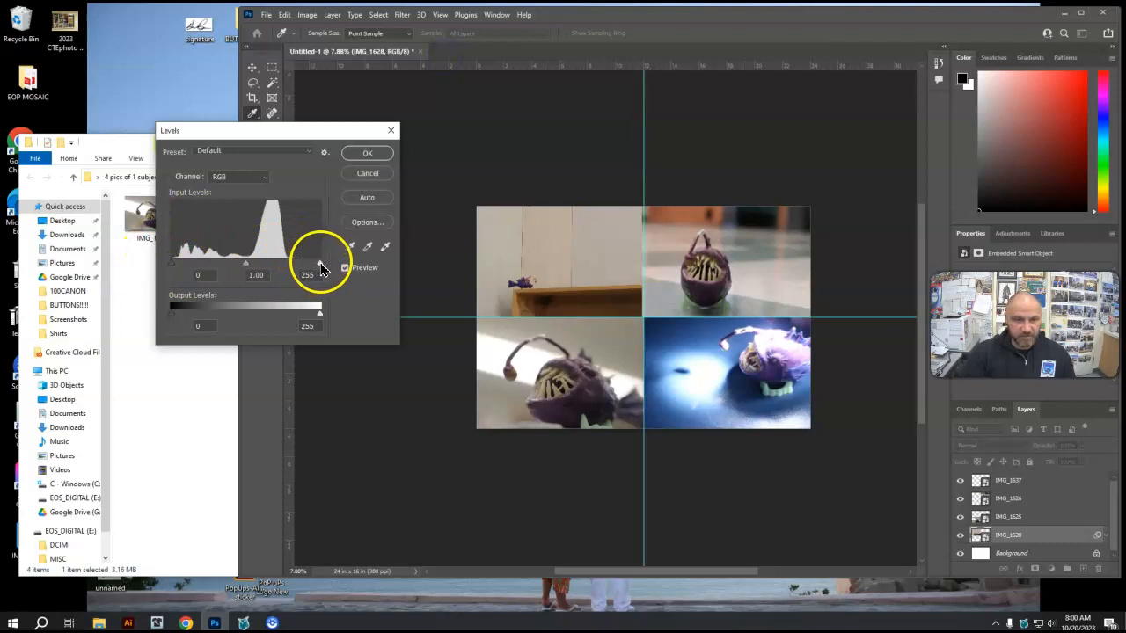
pyautogui.moveTo(321, 268); pyautogui.dragTo(285, 262)
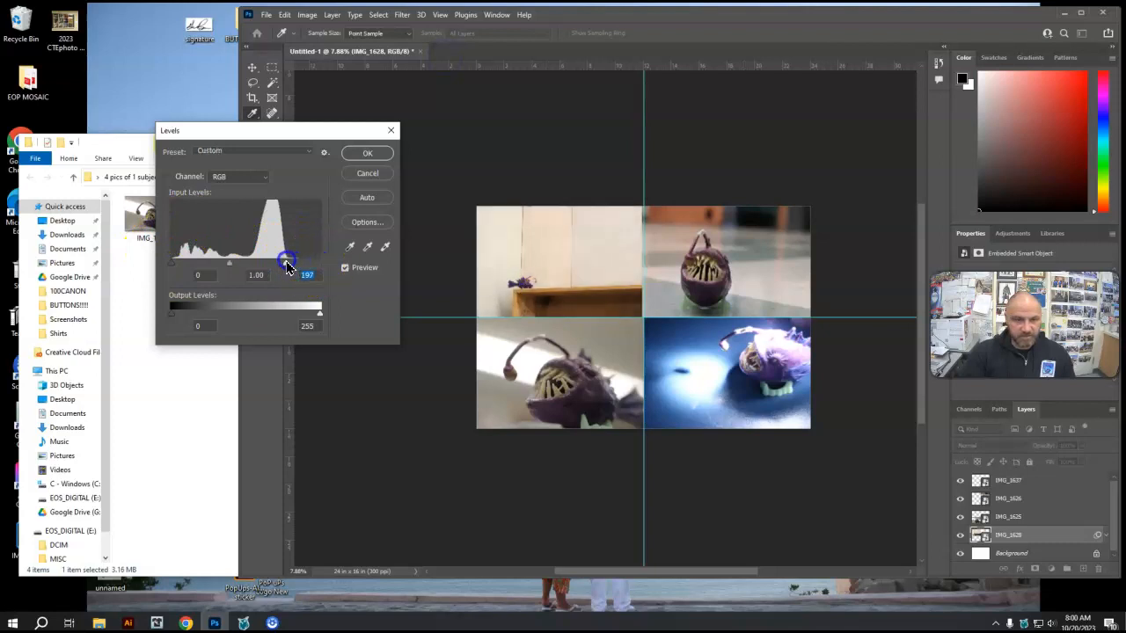
pyautogui.click(167, 262)
pyautogui.moveTo(173, 268); pyautogui.dragTo(232, 270)
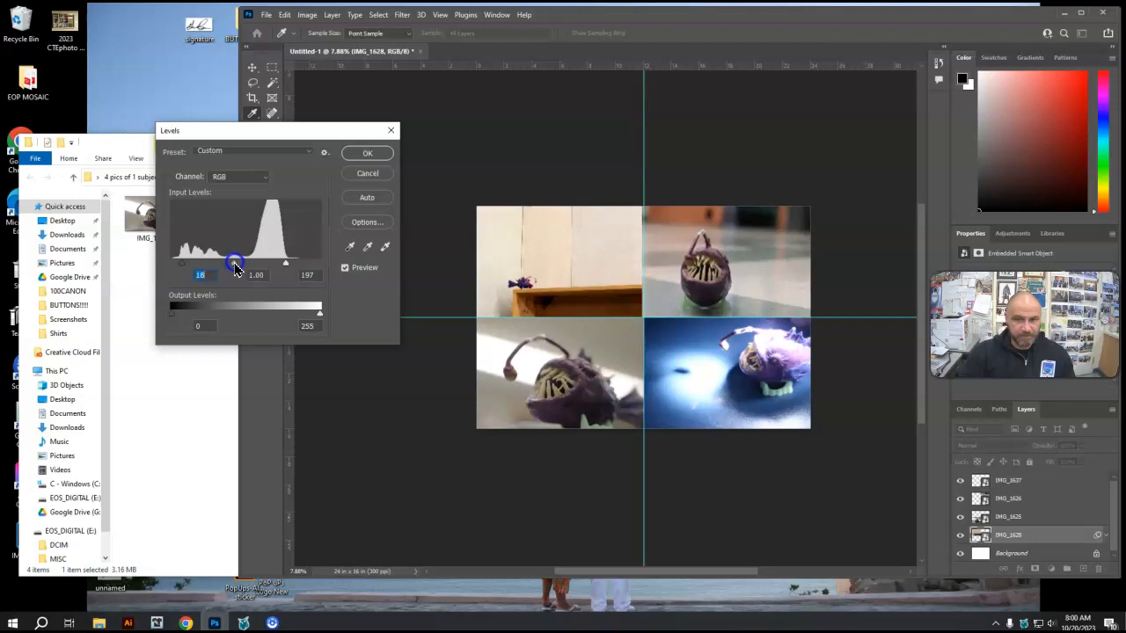
pyautogui.click(366, 155)
pyautogui.click(510, 339)
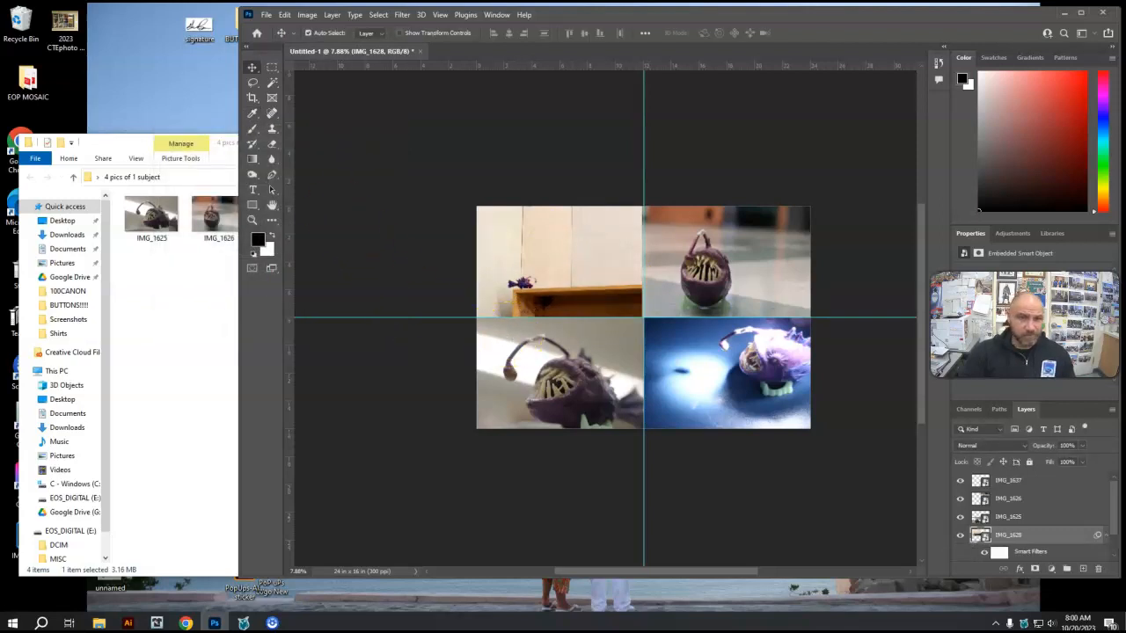
# Turn the IMG_1628 photo black and white with a Hue/Saturation adjustment at saturation -100
pyautogui.click(307, 15)
pyautogui.click(323, 45)
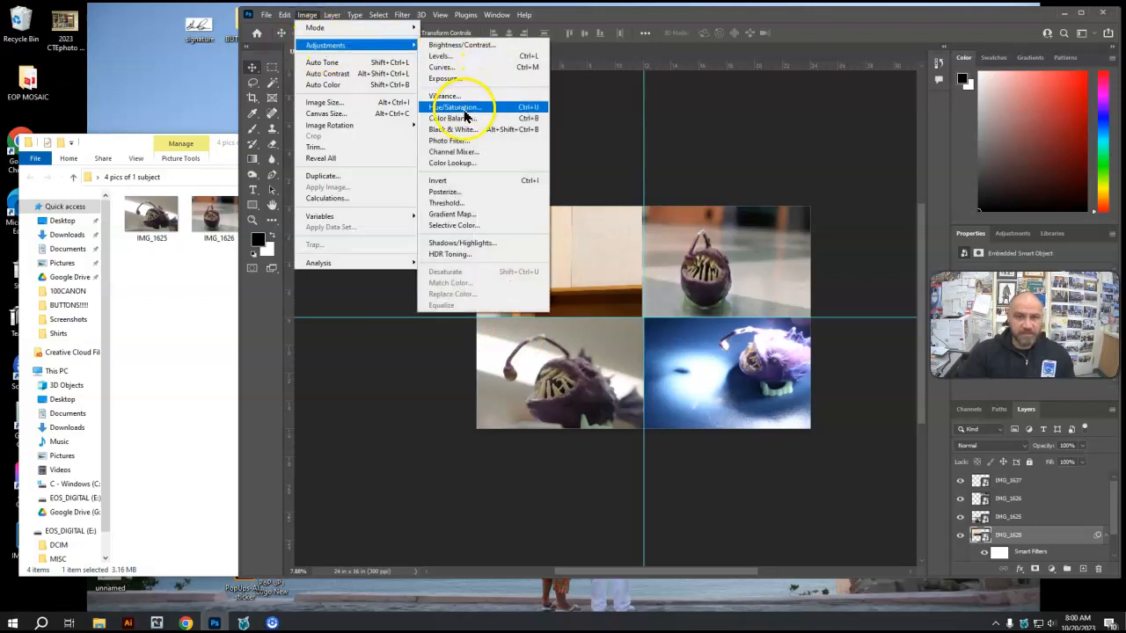
pyautogui.click(464, 109)
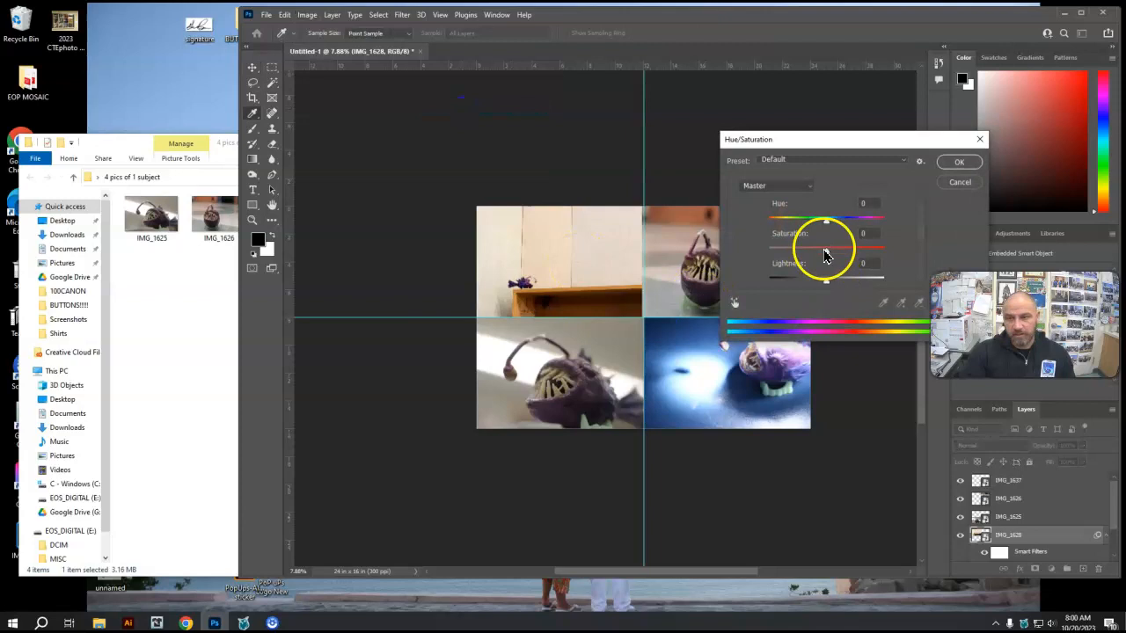
pyautogui.moveTo(826, 256); pyautogui.dragTo(754, 255)
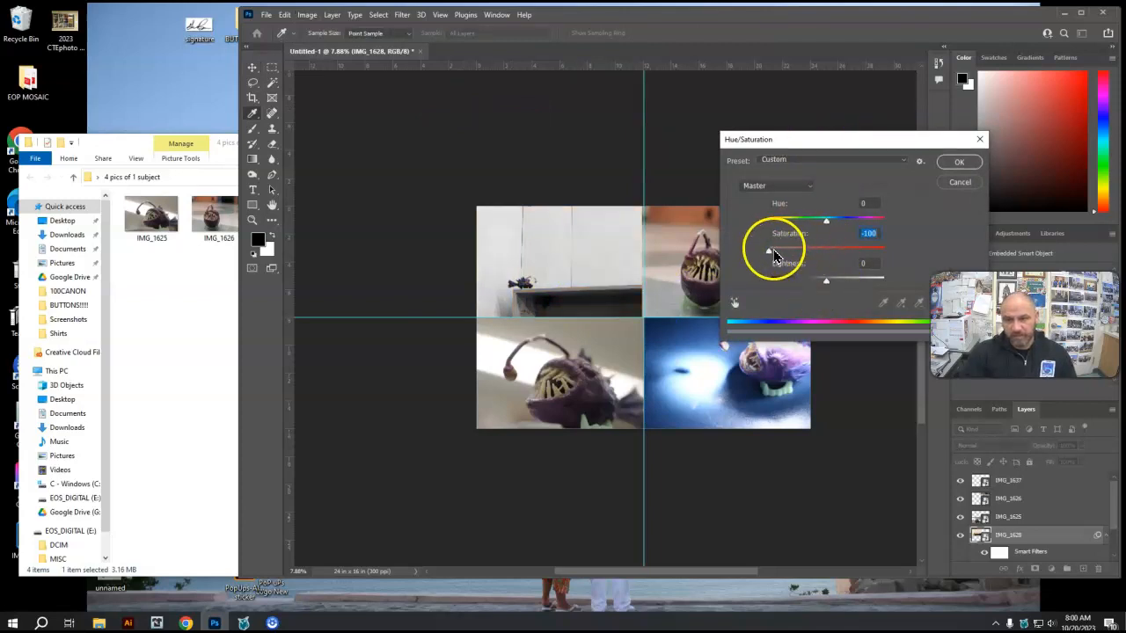
pyautogui.click(957, 165)
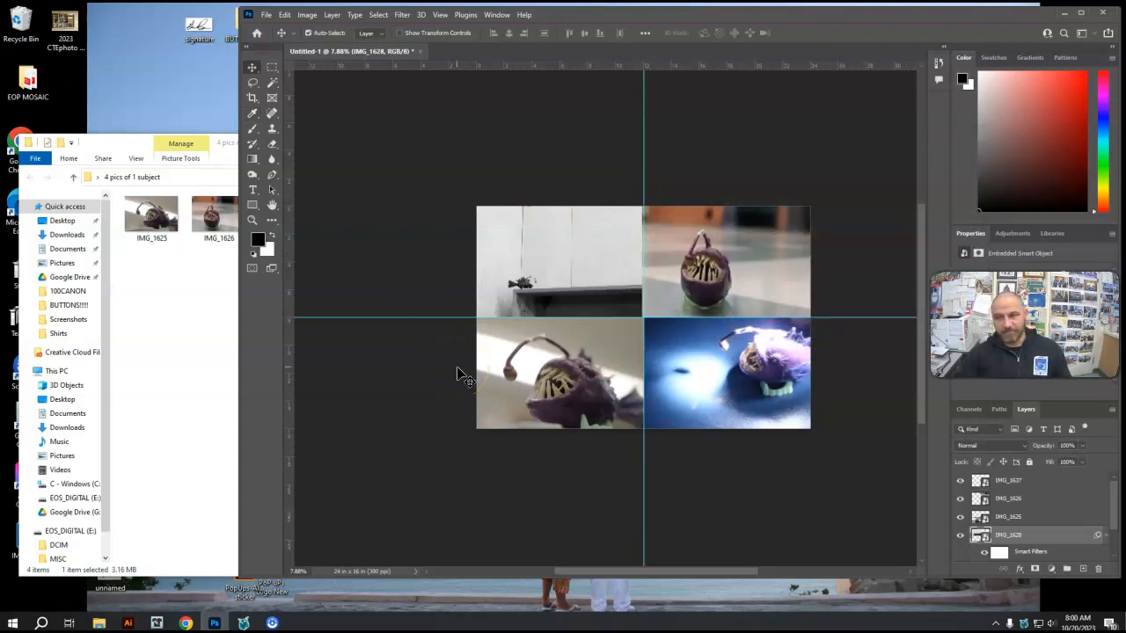
pyautogui.click(510, 280)
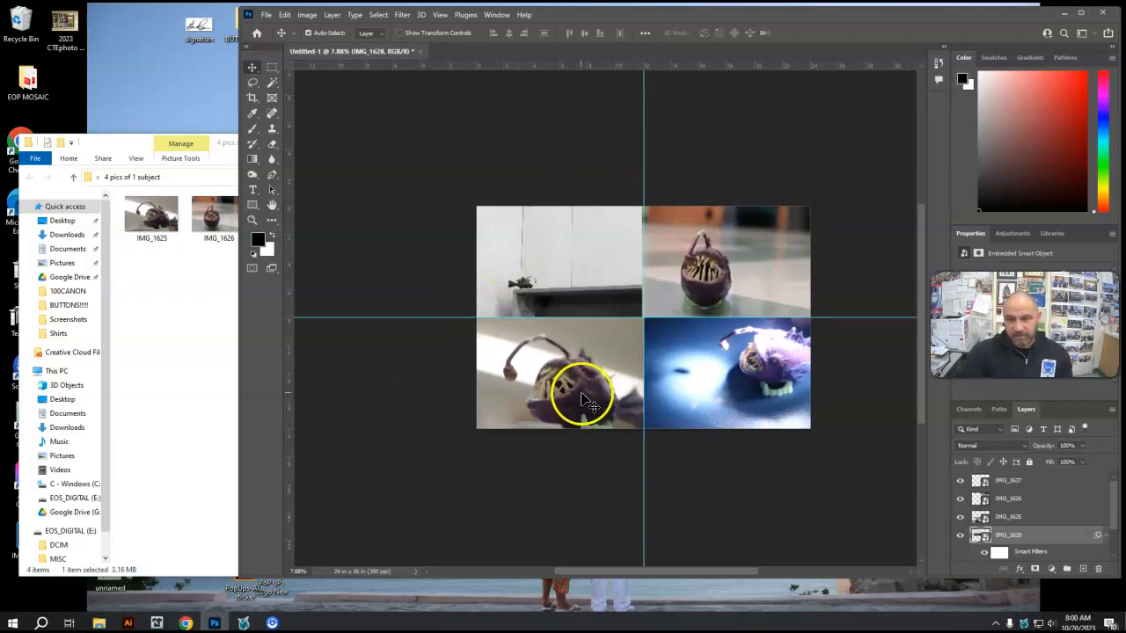
# Select the IMG_1637 layer, toggle its visibility to identify it, and darken it with a Levels midtone value of 0.65
pyautogui.click(1022, 483)
pyautogui.click(960, 481)
pyautogui.click(960, 480)
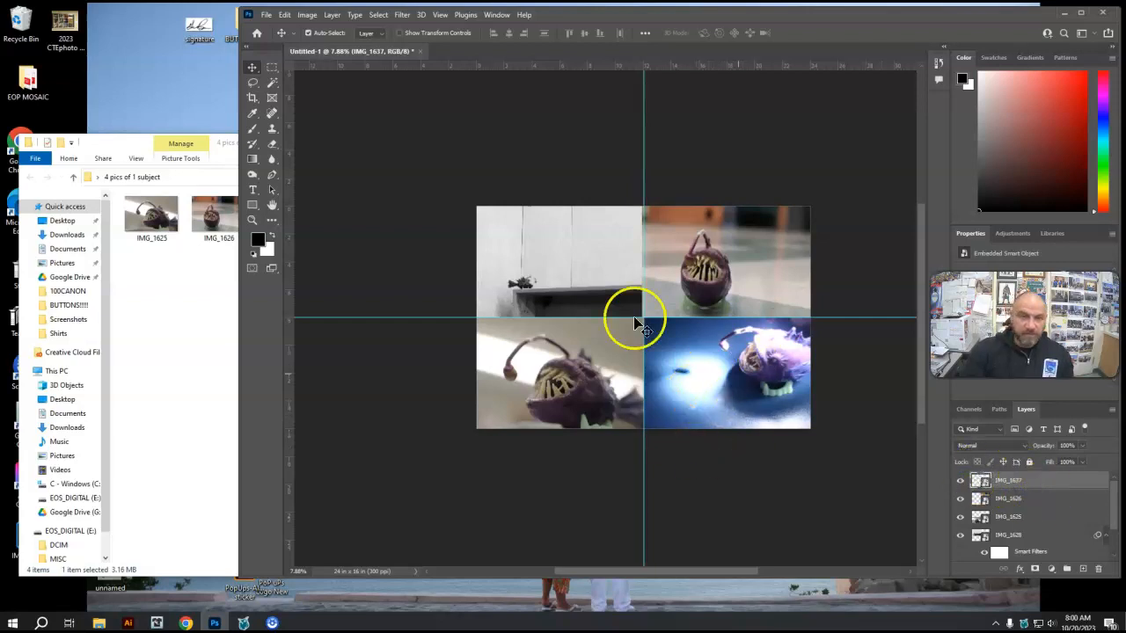
pyautogui.click(307, 16)
pyautogui.moveTo(320, 44)
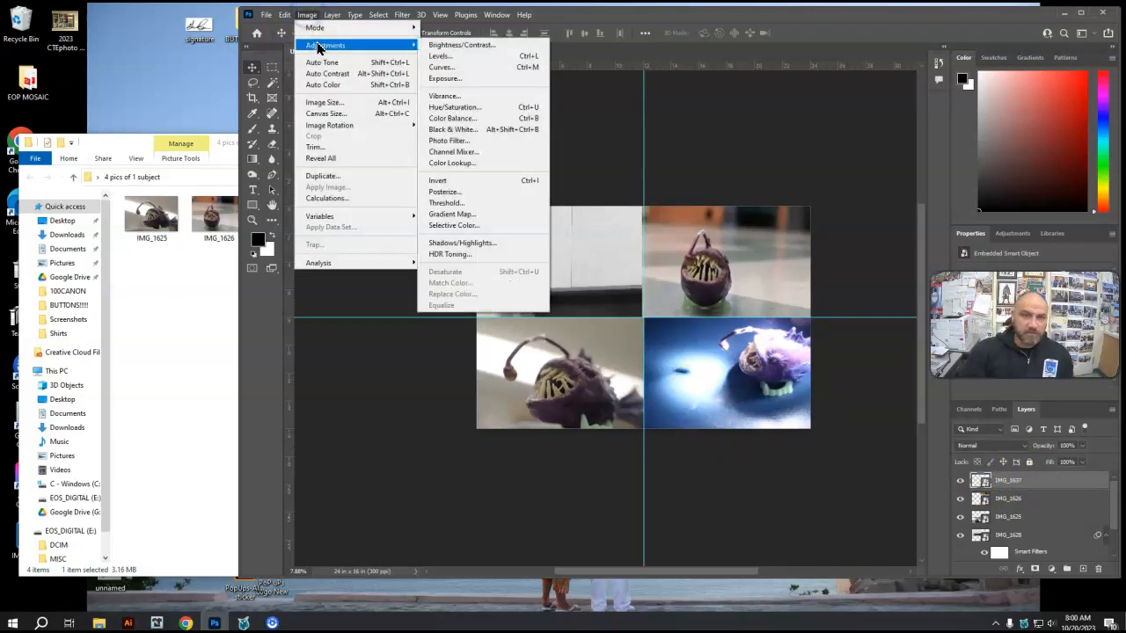
pyautogui.click(445, 57)
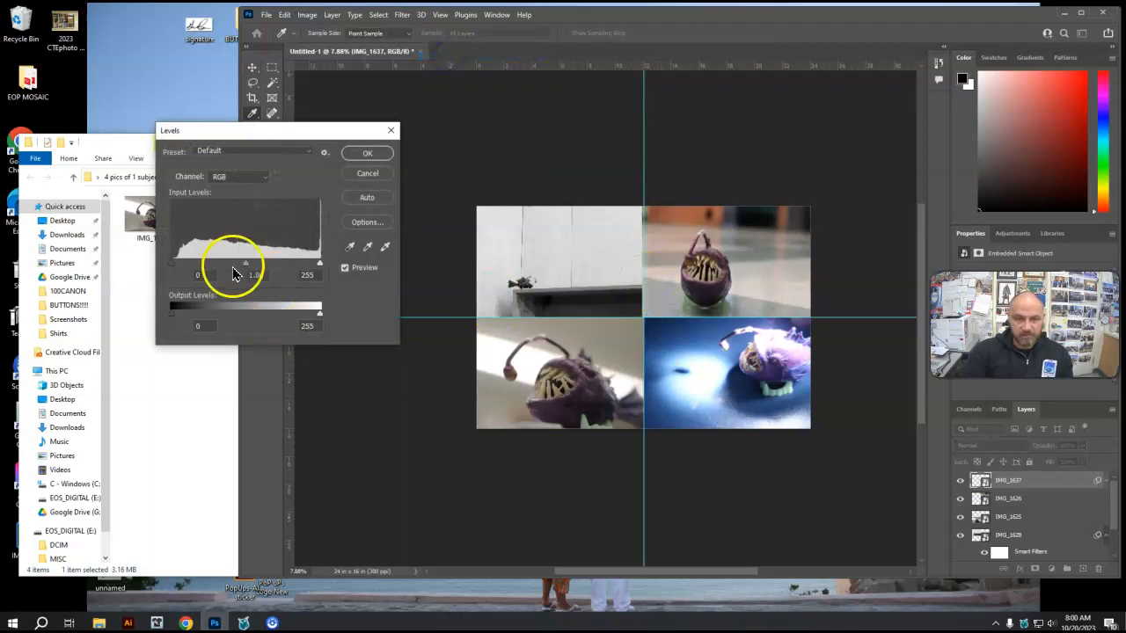
pyautogui.moveTo(249, 269); pyautogui.dragTo(265, 268)
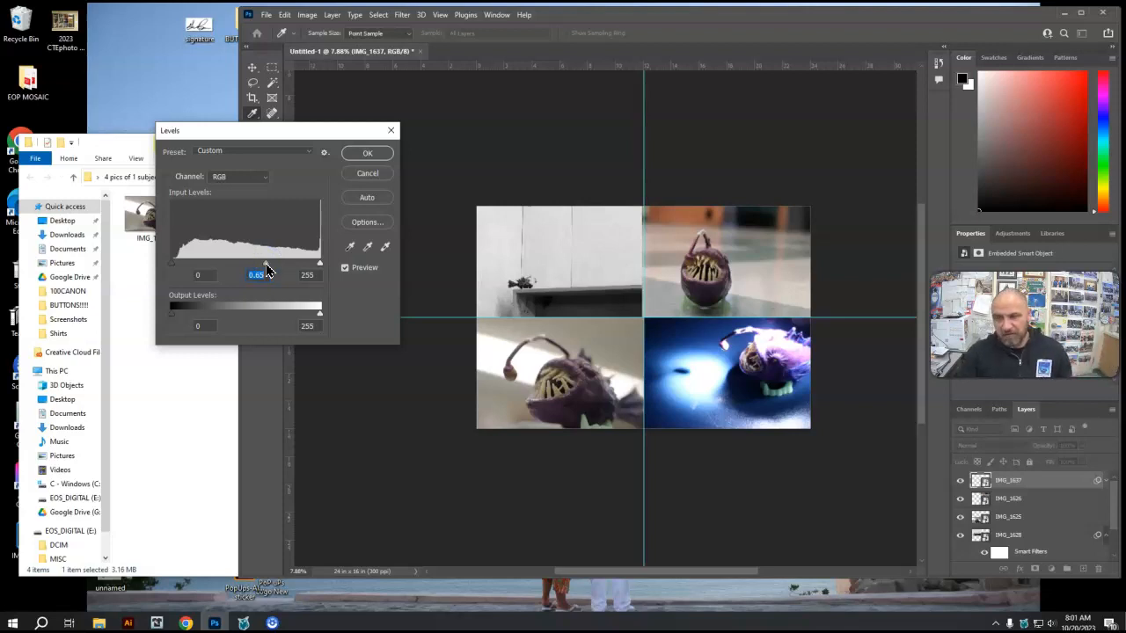
pyautogui.click(368, 155)
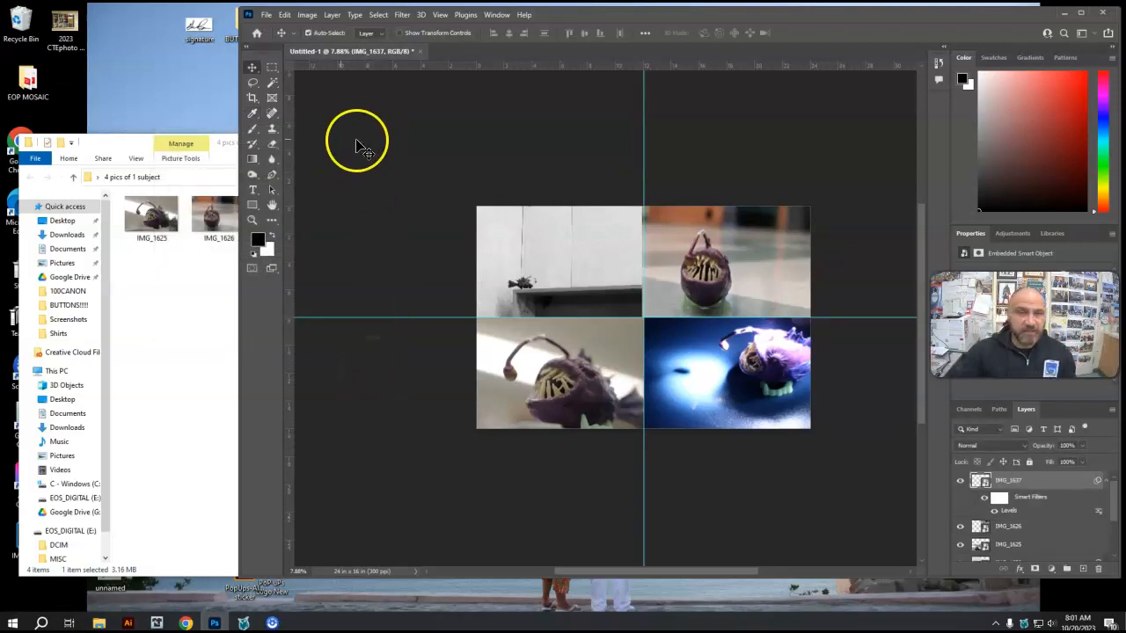
# Save the document on the computer as the Photoshop file Untitled-1 in the Desktop folder "4 pics of 1 subject" and view that folder
pyautogui.click(267, 15)
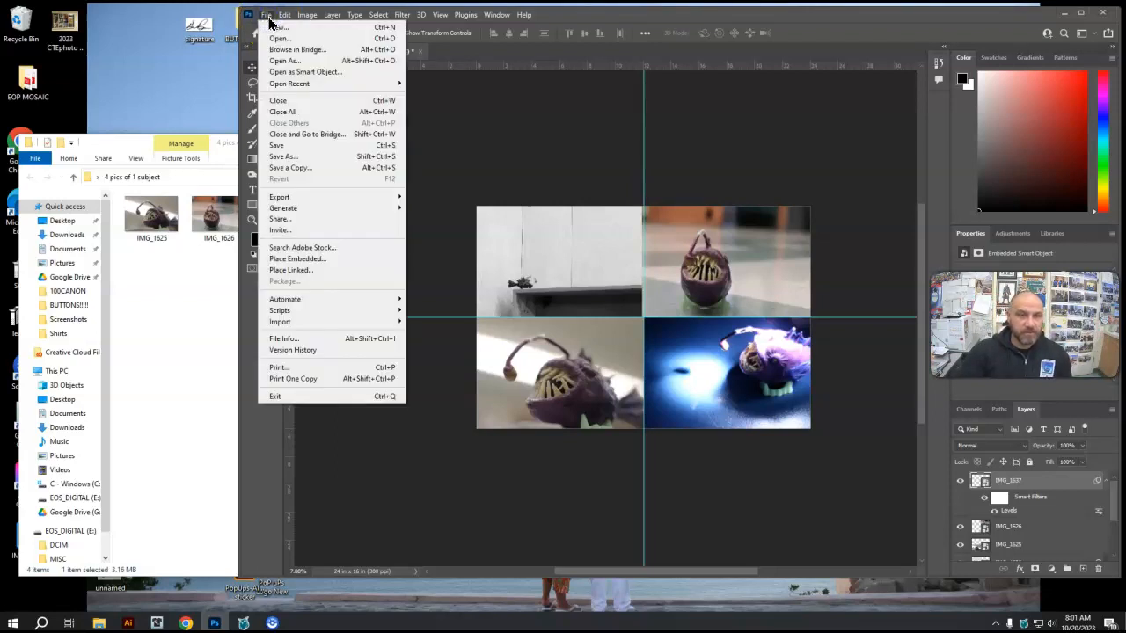
pyautogui.click(277, 150)
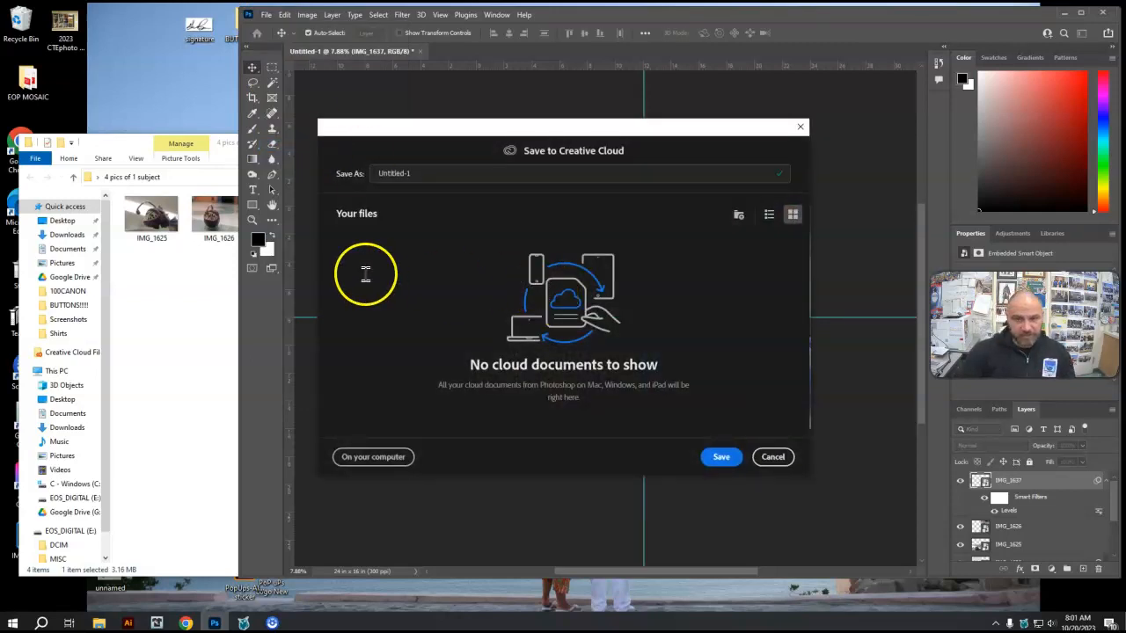
pyautogui.click(365, 459)
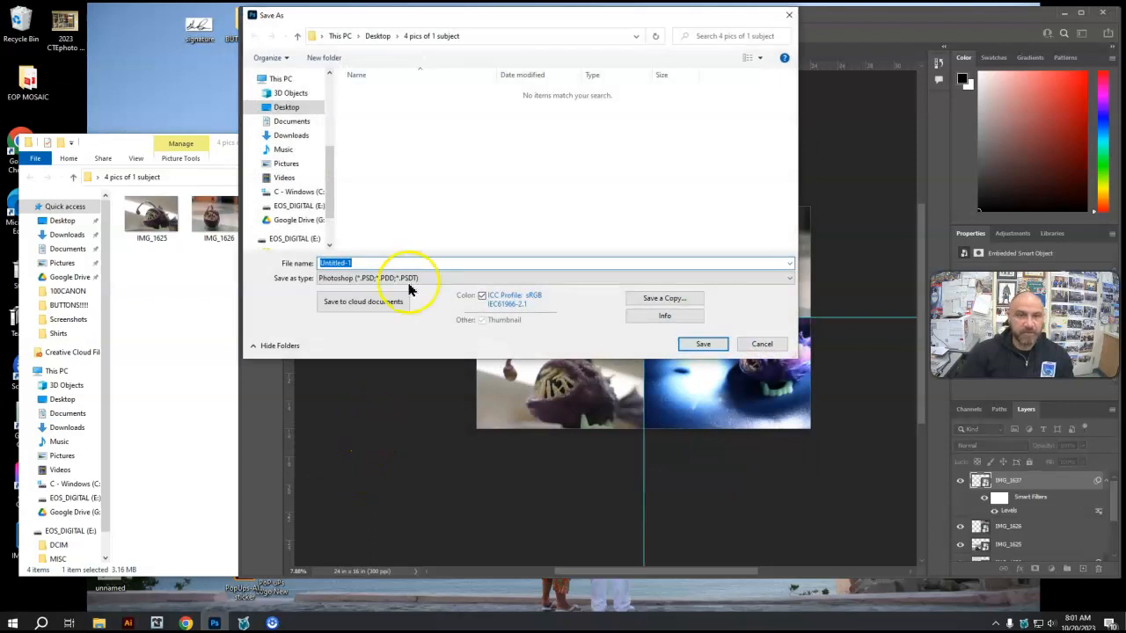
pyautogui.click(287, 107)
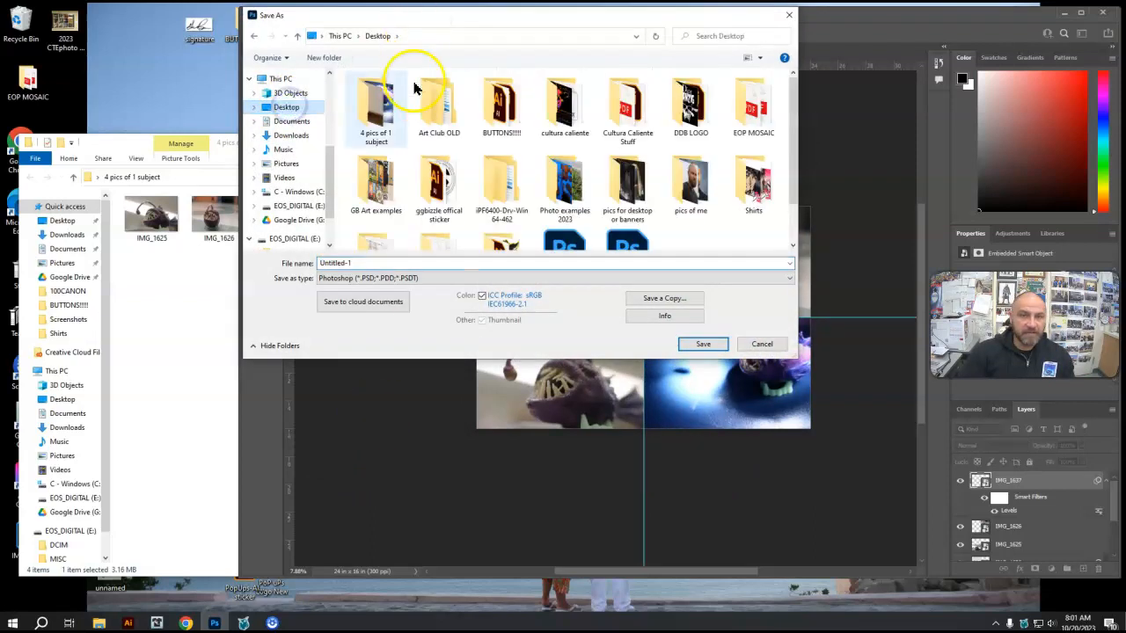
pyautogui.doubleClick(373, 103)
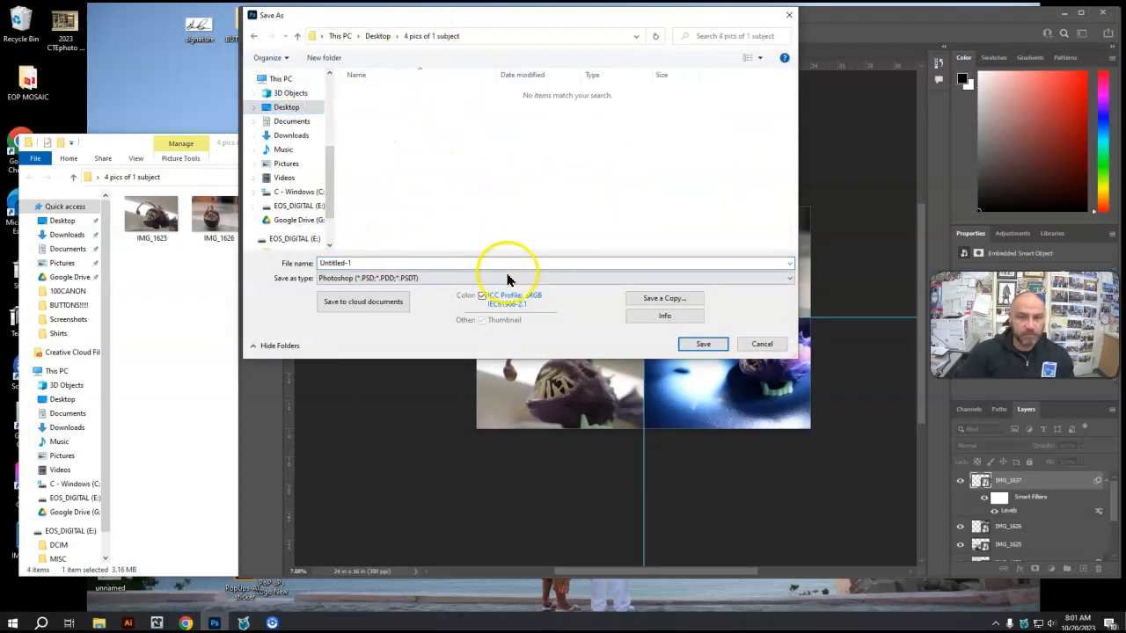
pyautogui.click(703, 344)
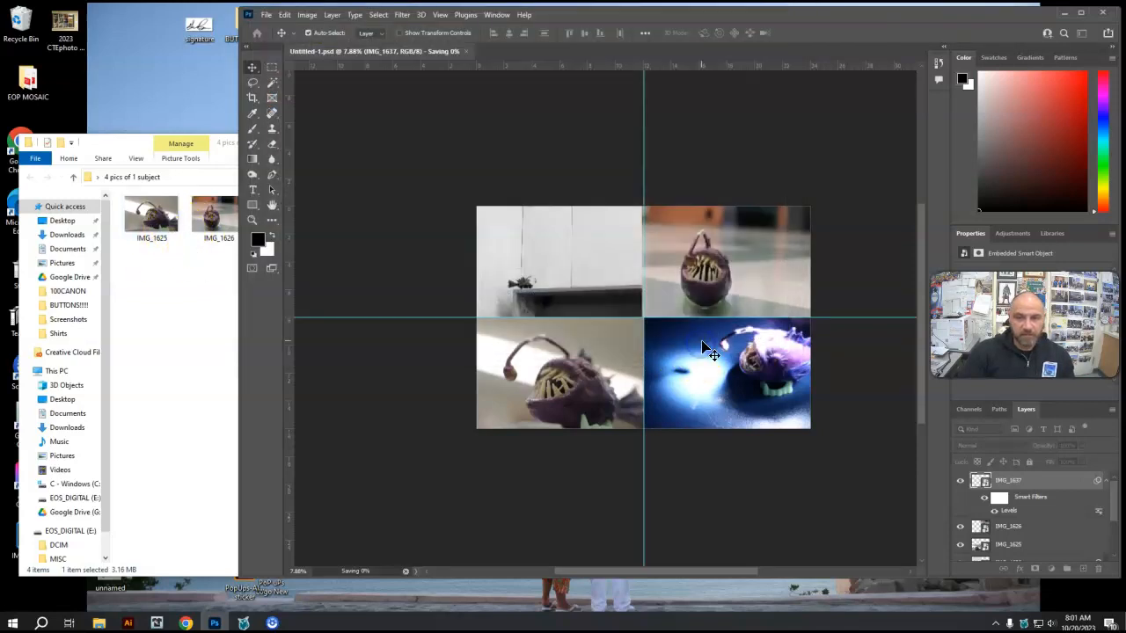
pyautogui.click(173, 309)
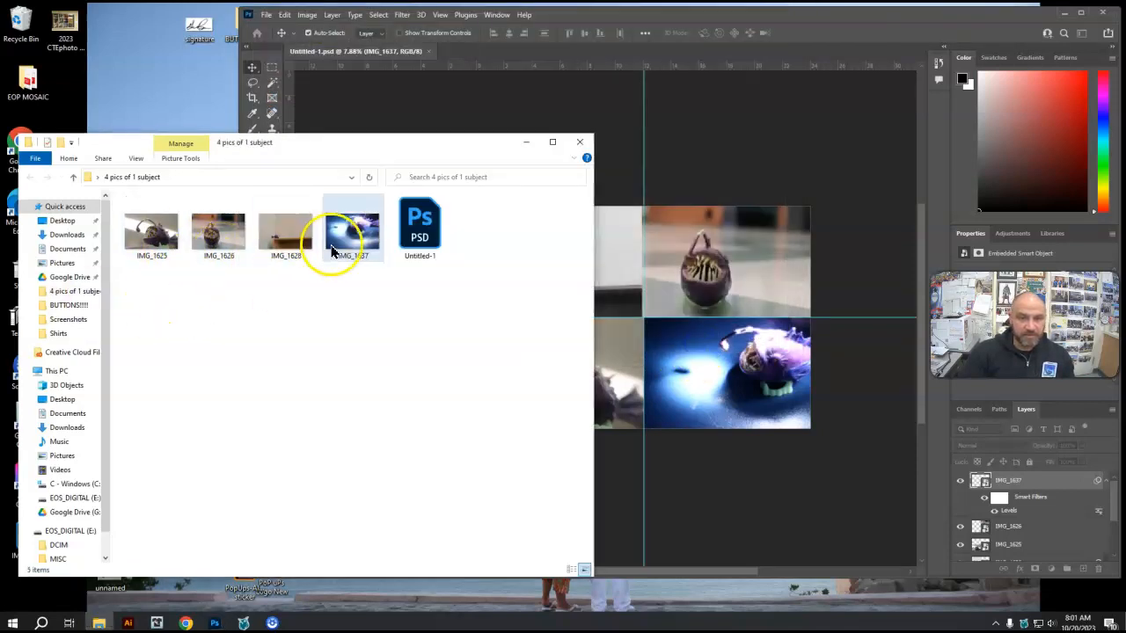
# Save a JPEG copy named 4pics in the "4 pics of 1 subject" folder at quality 11, Baseline ("Standard")
pyautogui.click(733, 133)
pyautogui.click(266, 15)
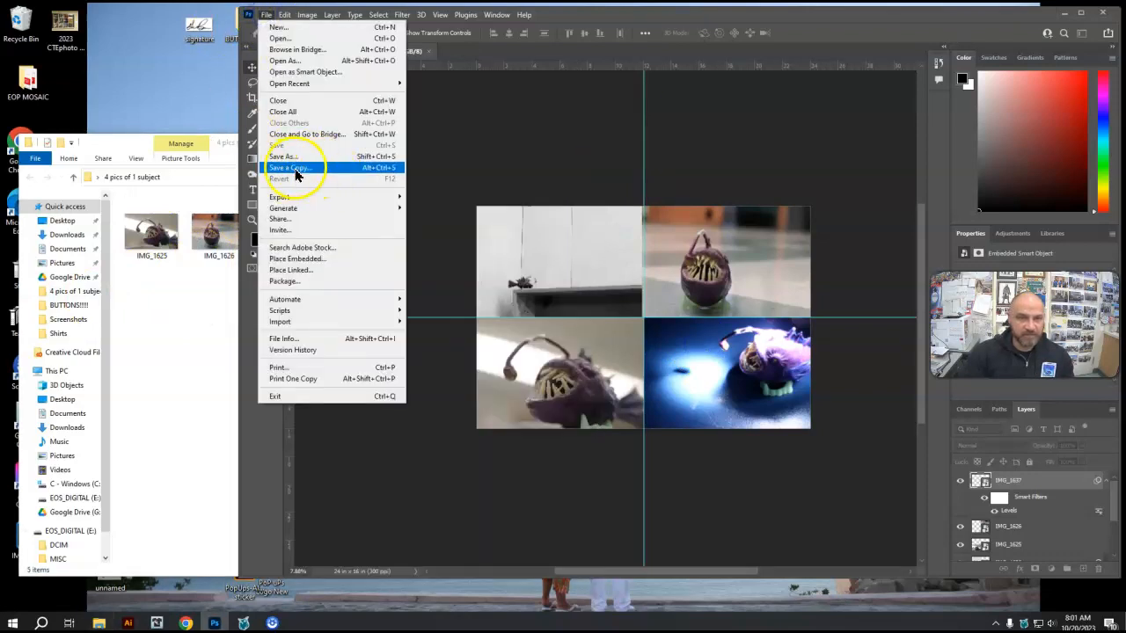
pyautogui.click(299, 175)
pyautogui.click(414, 278)
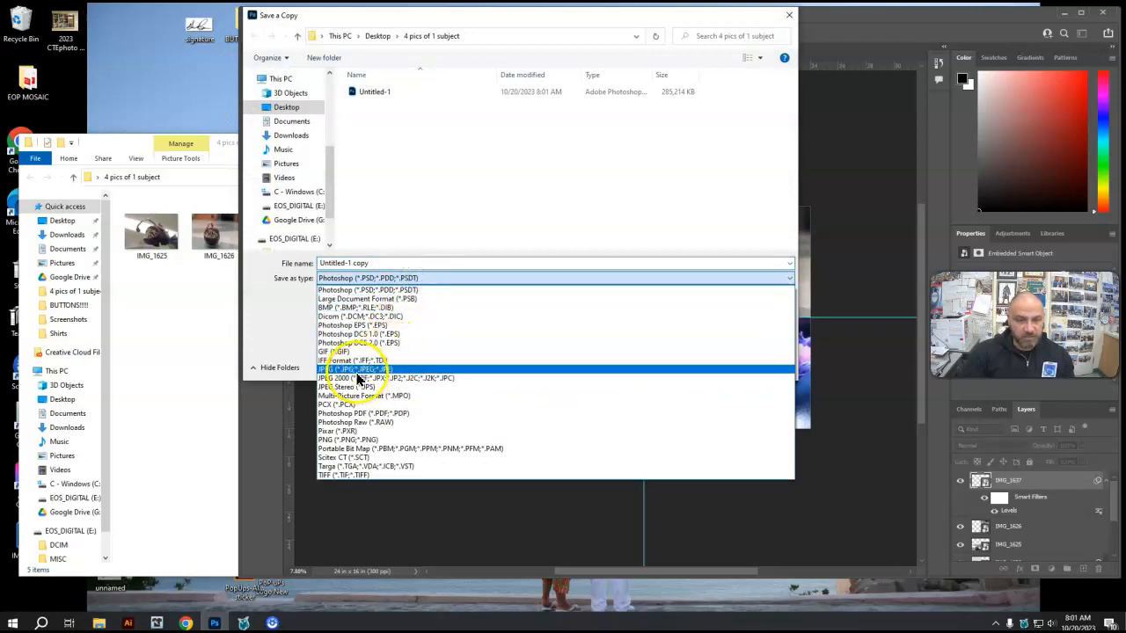
pyautogui.click(356, 369)
pyautogui.doubleClick(361, 262)
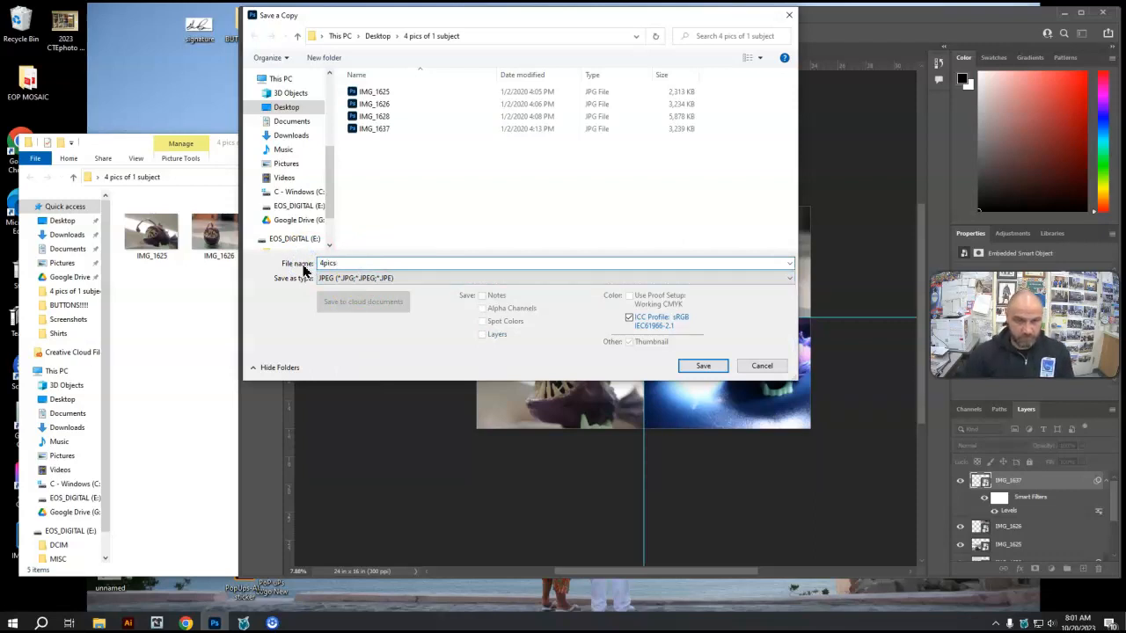
pyautogui.click(699, 366)
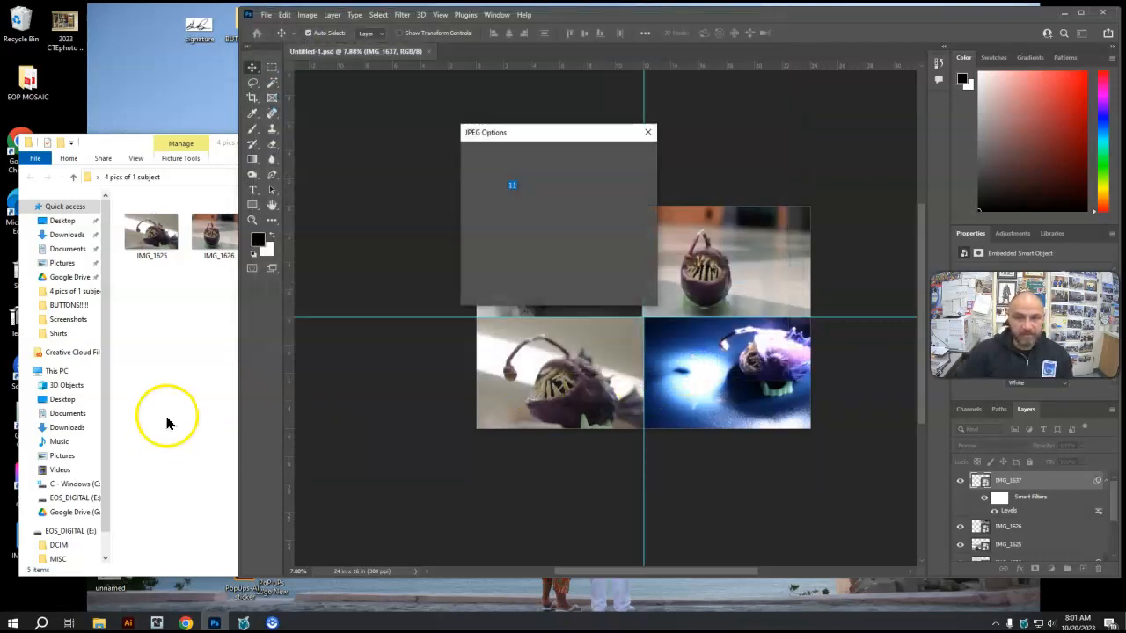
pyautogui.click(626, 157)
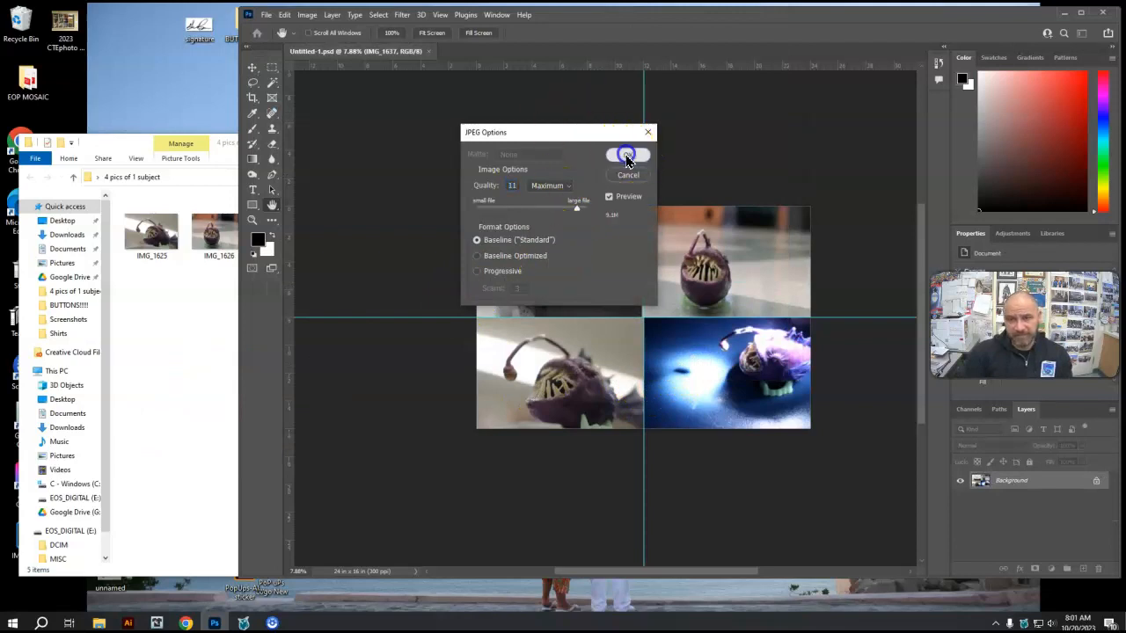
# Check the folder for the 4pics JPEG and the Photoshop file, and close the folder window
pyautogui.click(168, 365)
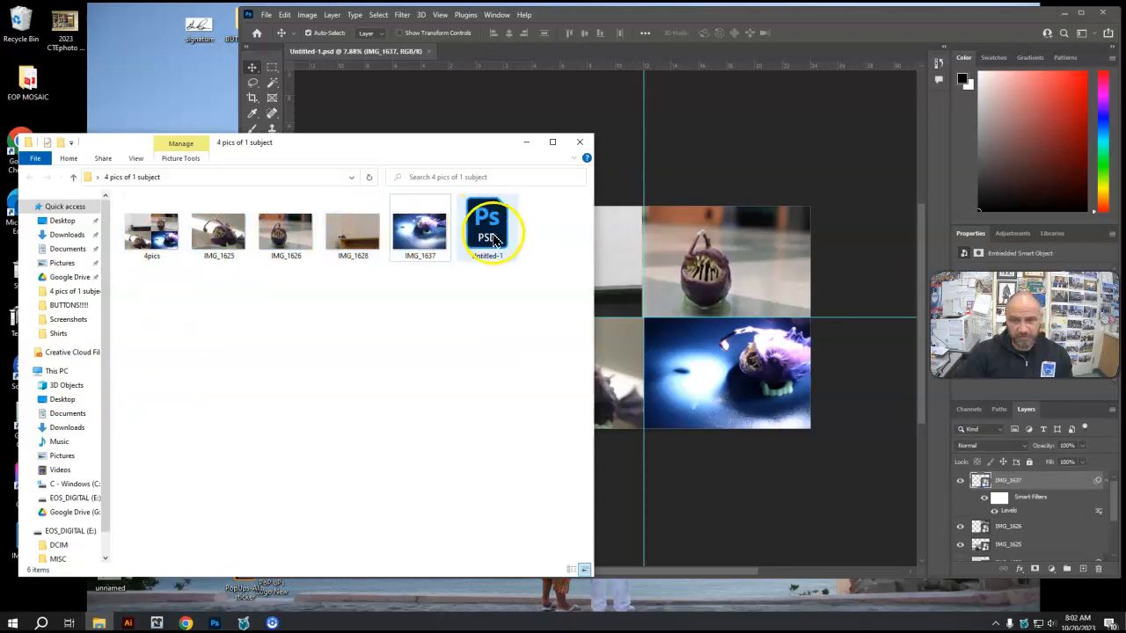
pyautogui.moveTo(150, 251); pyautogui.dragTo(188, 323)
pyautogui.click(492, 289)
pyautogui.click(581, 146)
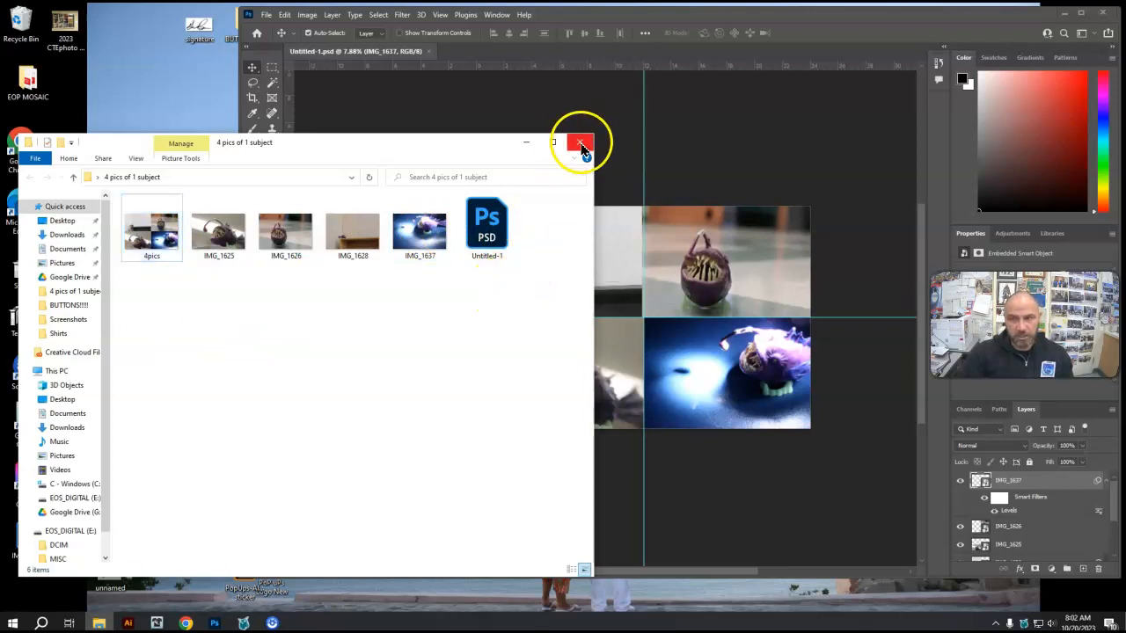